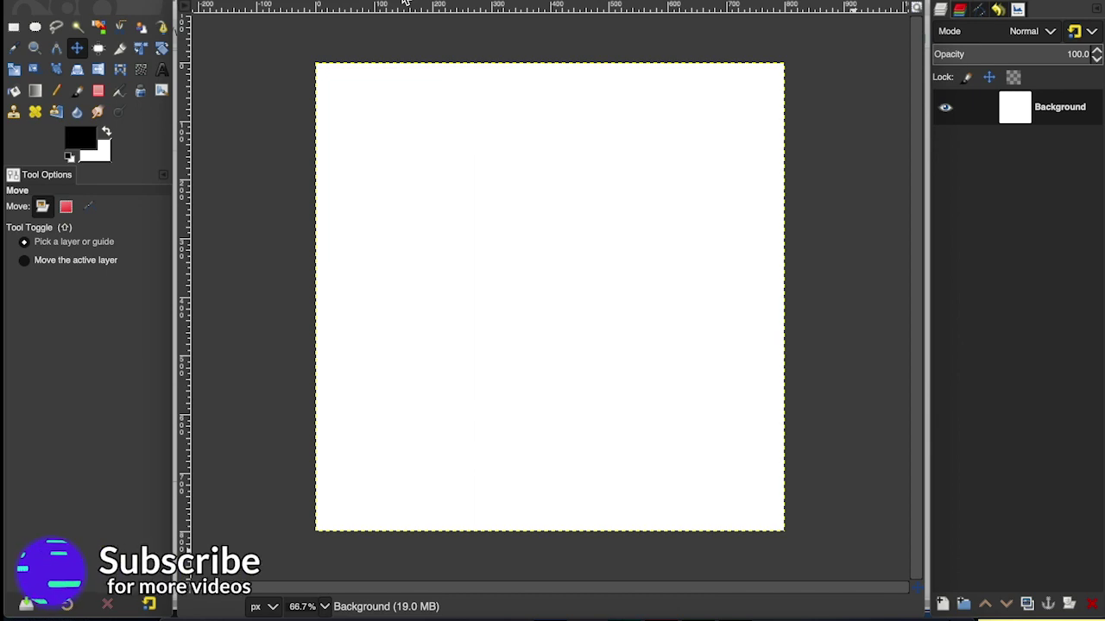
Add a transparent layer and make a rectangular selection about 165 × 240 px in the canvas's upper-left area
left_click(941, 603)
left_click(1069, 601)
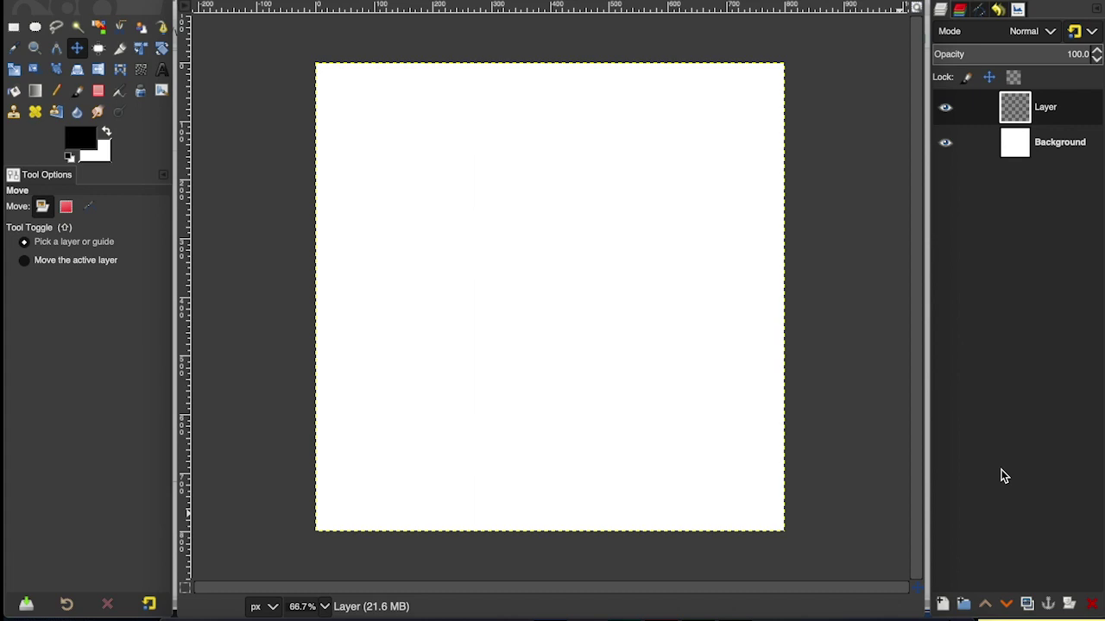
left_click(20, 31)
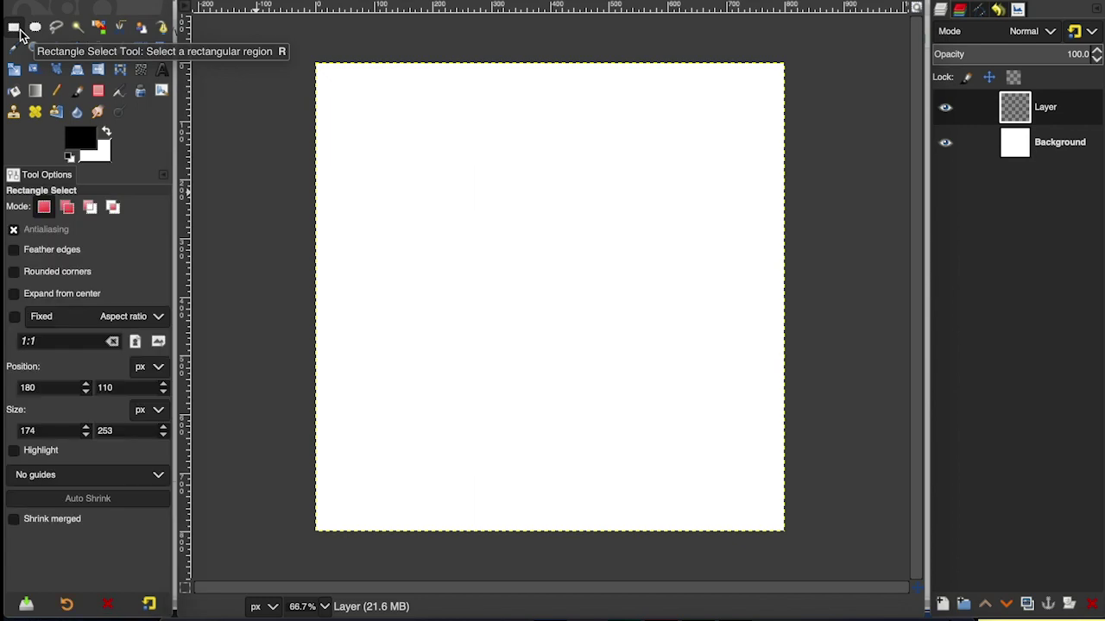
left_click_drag(411, 126, 508, 266)
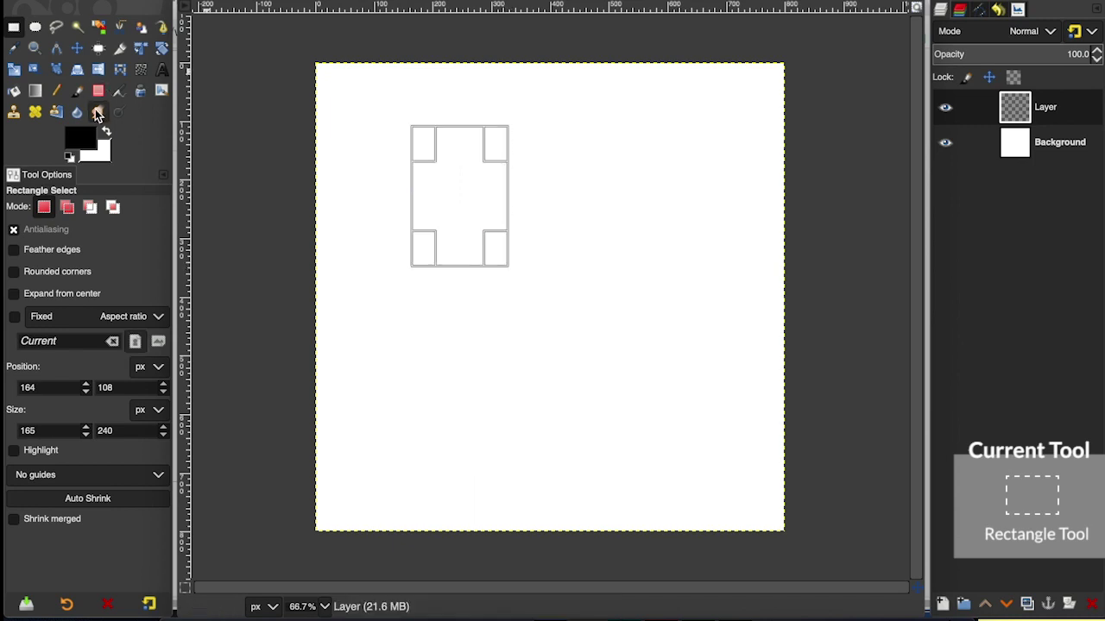
Fill the rectangular selection with green 00f56a and clear the selection
left_click(86, 139)
left_click(303, 189)
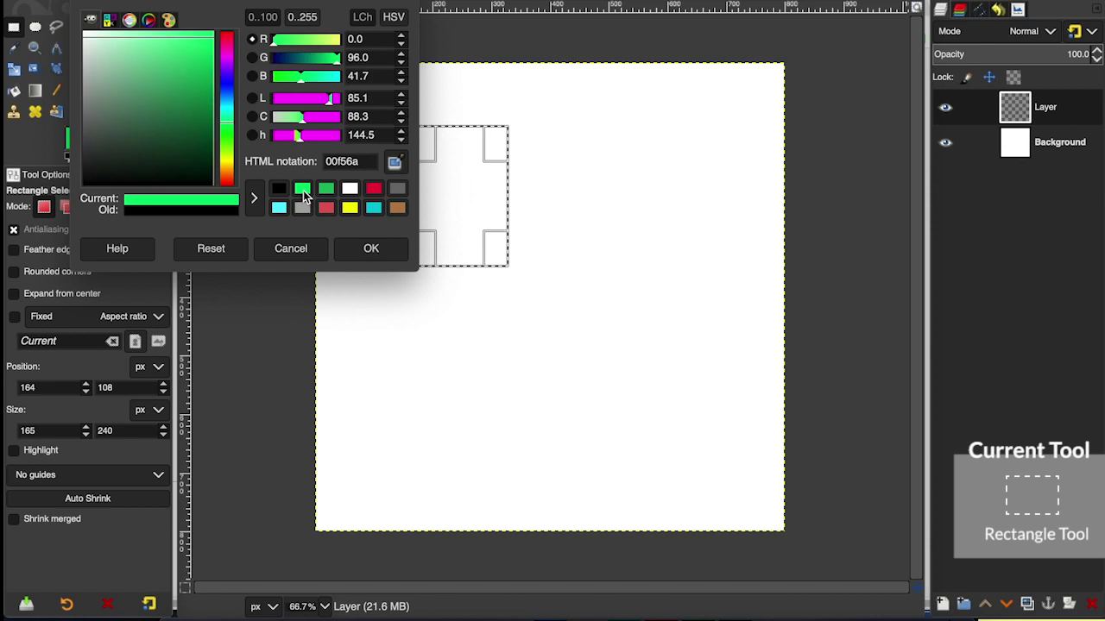
left_click(370, 249)
left_click(19, 92)
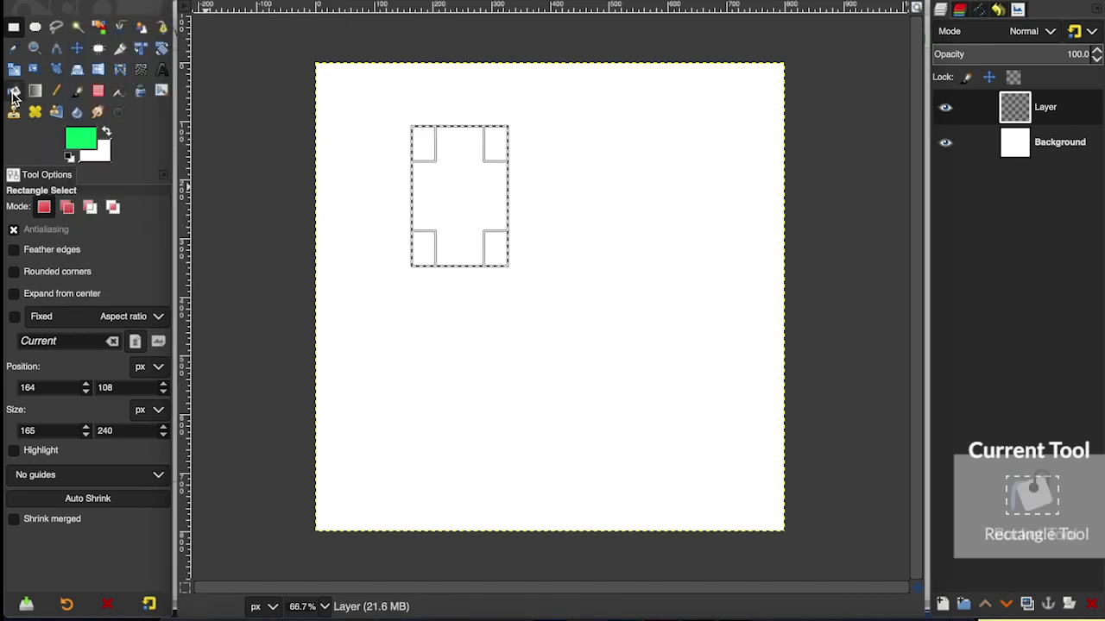
left_click(441, 191)
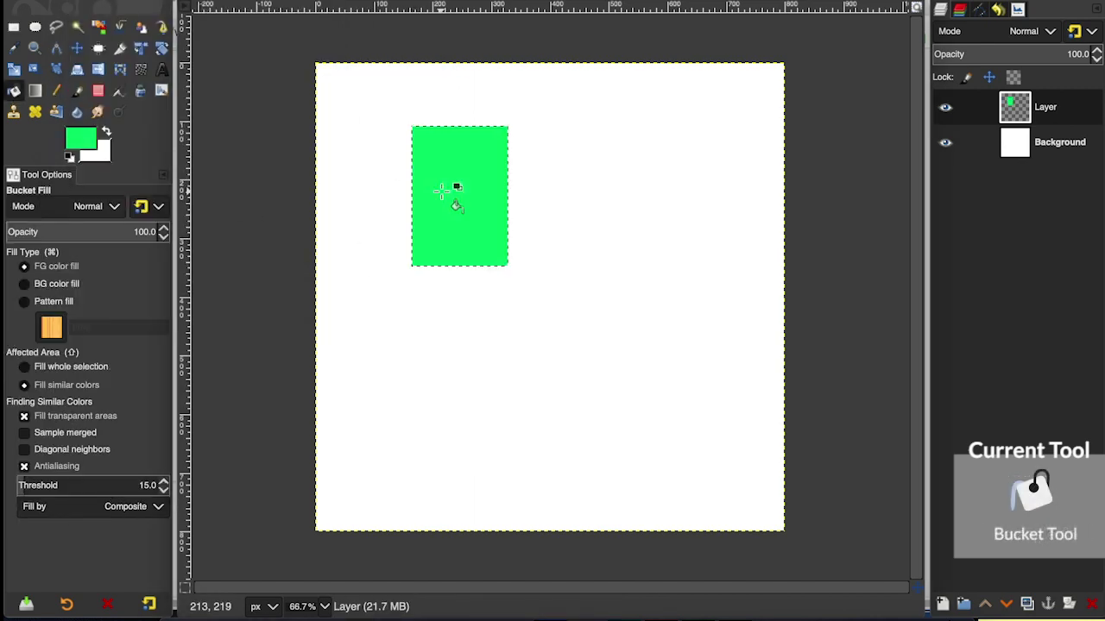
left_click(218, 0)
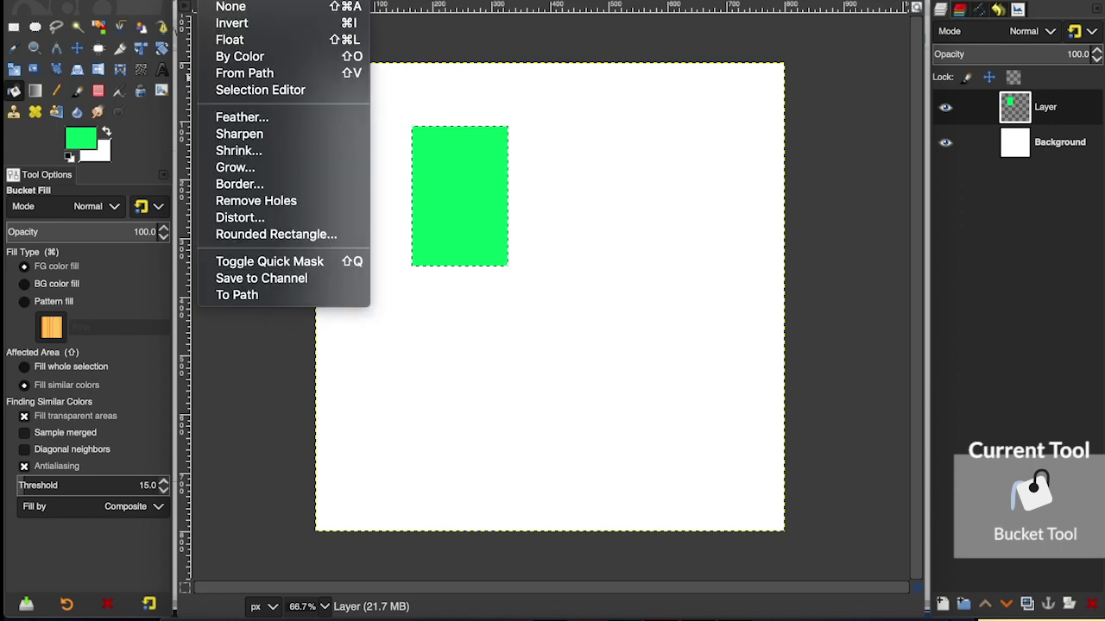
left_click(237, 8)
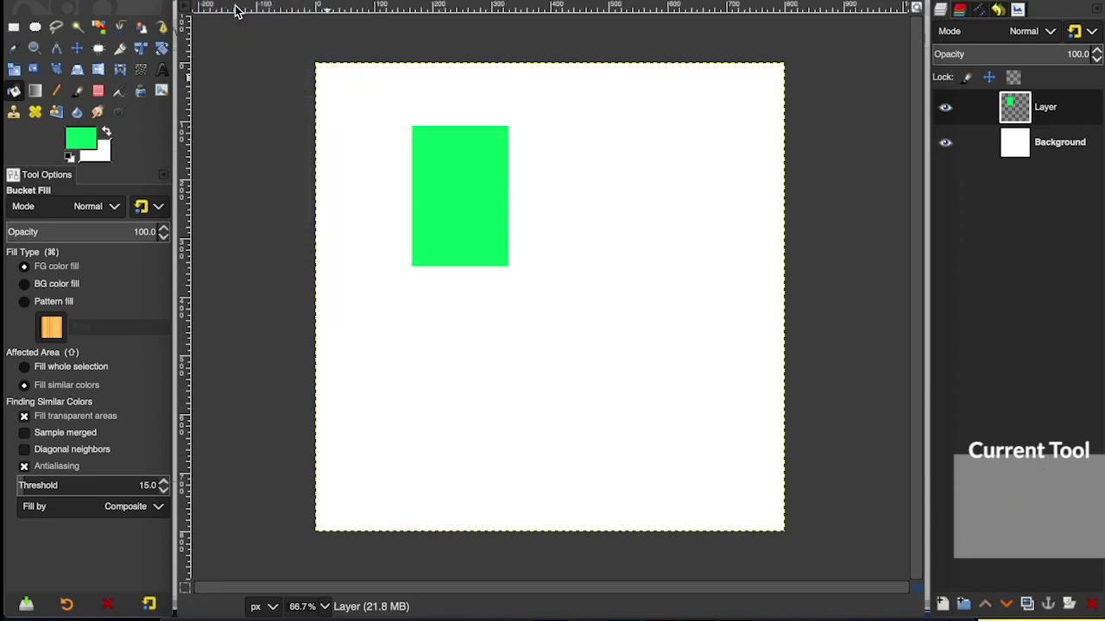
Duplicate the green rectangle's layer and move the copy directly beside the original's right edge, aligned with its top
right_click(1019, 104)
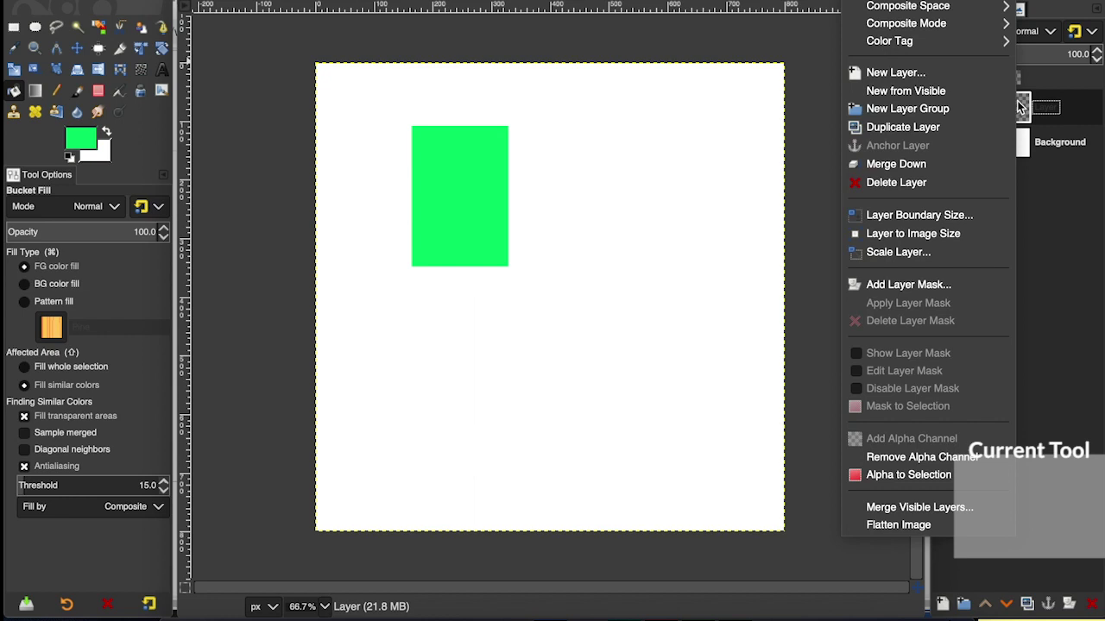
left_click(953, 126)
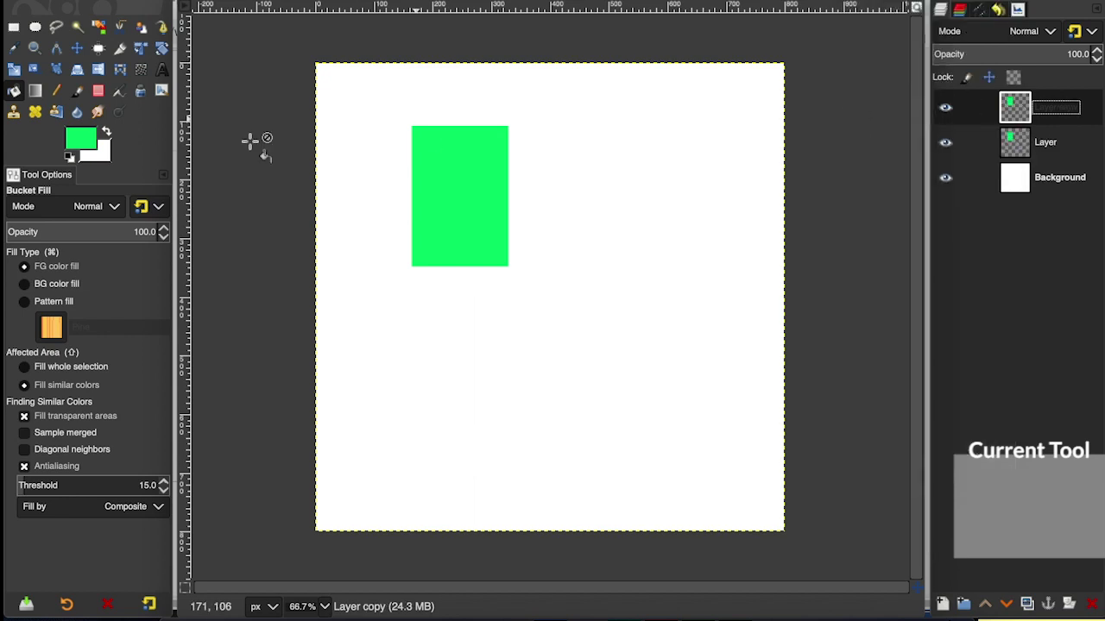
left_click(77, 49)
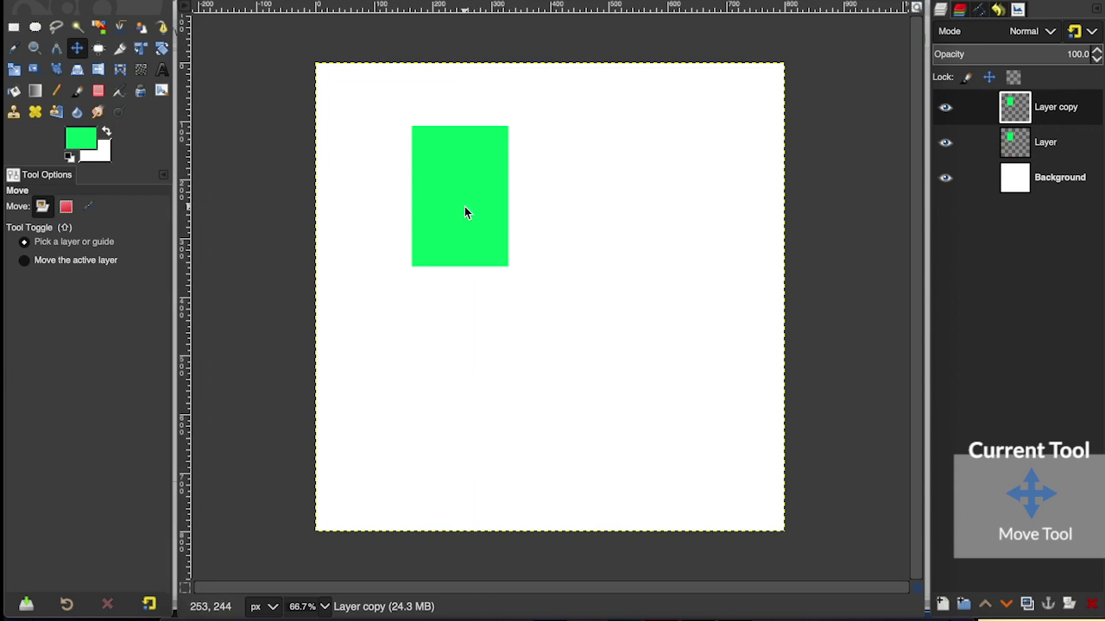
left_click_drag(465, 207, 562, 213)
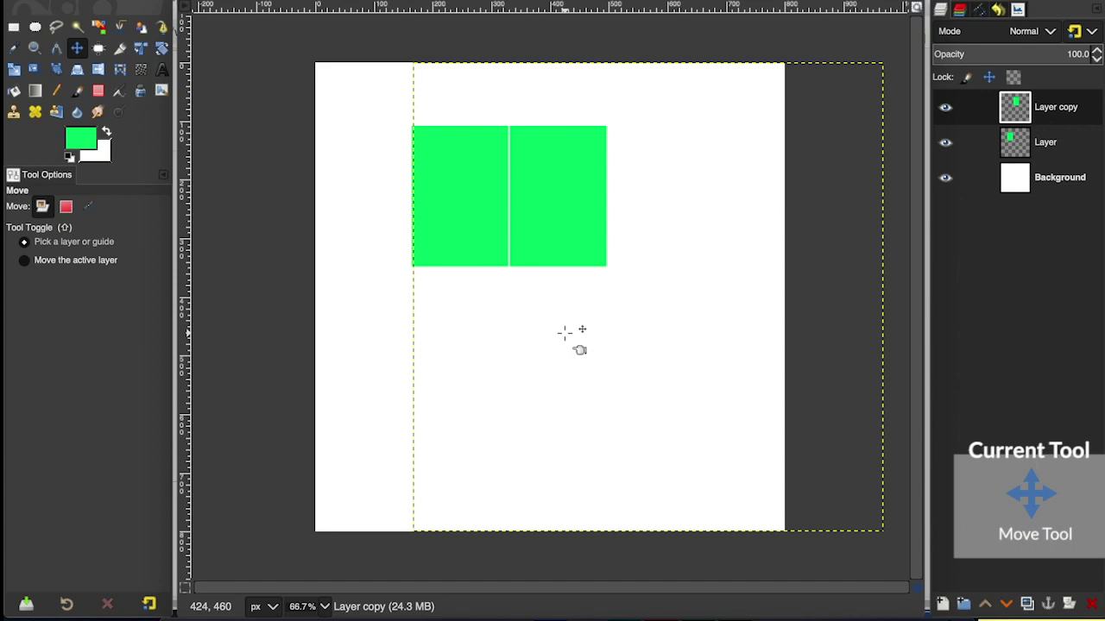
On a new transparent layer, draw an M-shaped path along the green rectangles' outer sides, dipping to their shared bottom corner
left_click(163, 28)
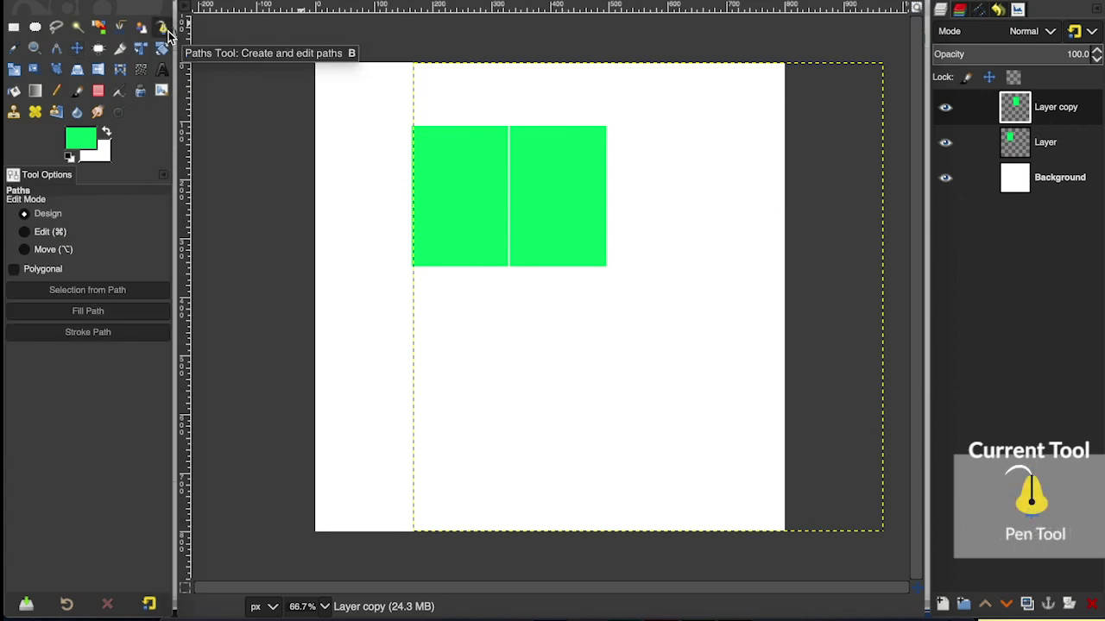
left_click(943, 604)
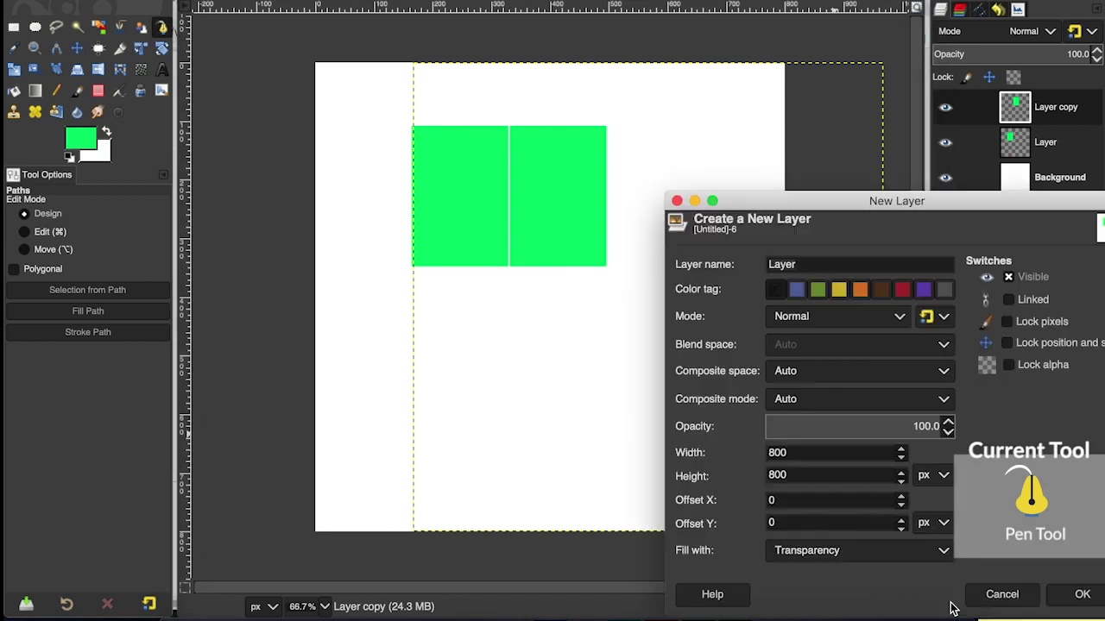
left_click(1082, 594)
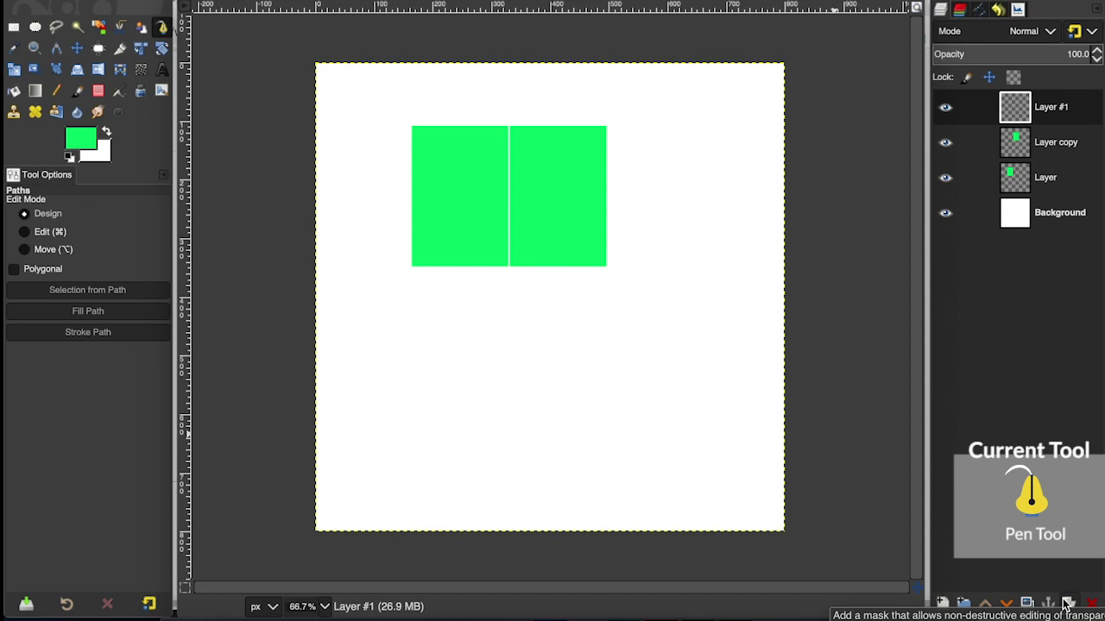
left_click(413, 264)
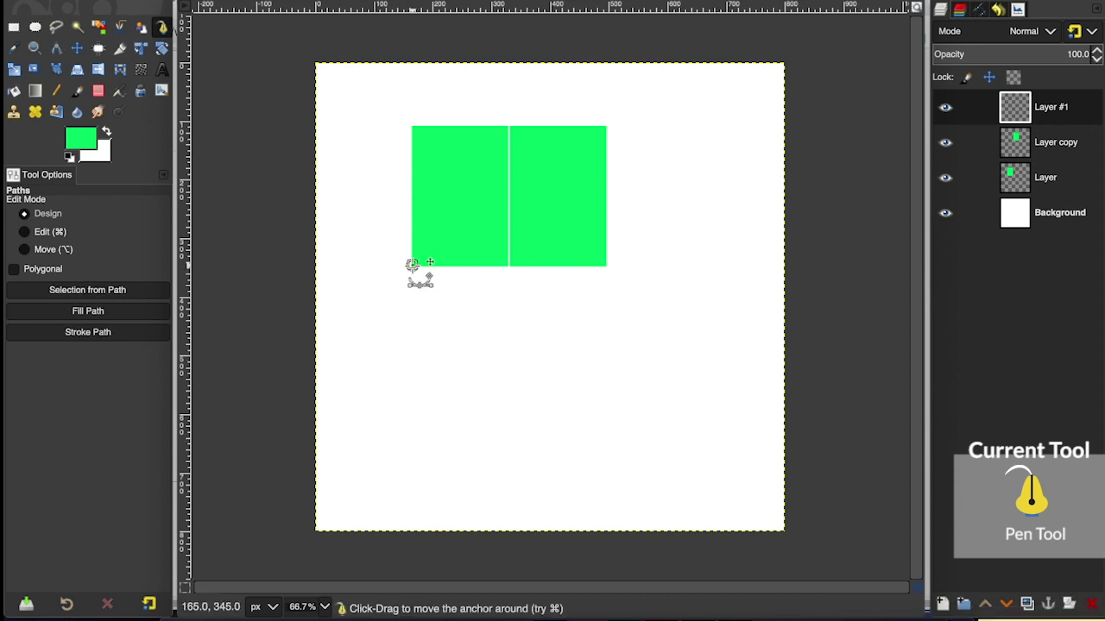
left_click(412, 125)
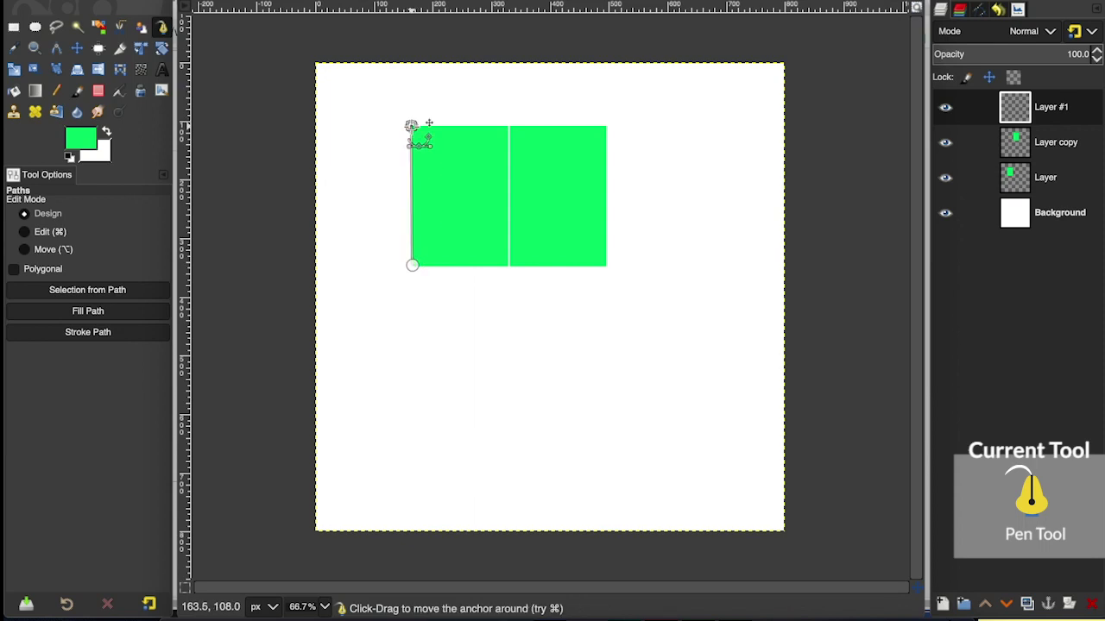
left_click(508, 264)
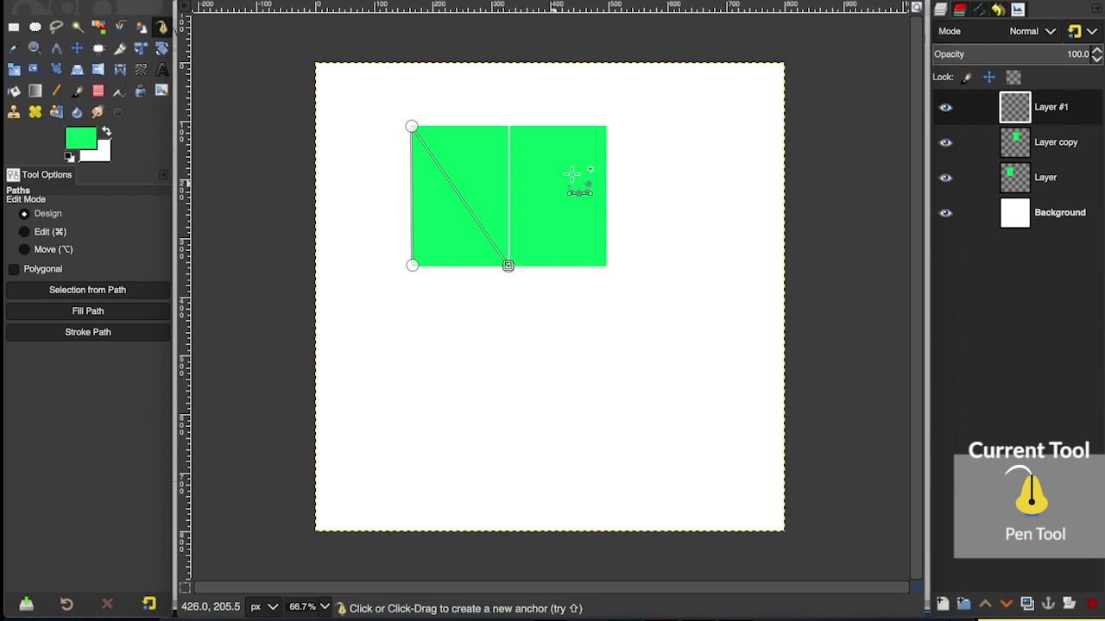
left_click(606, 126)
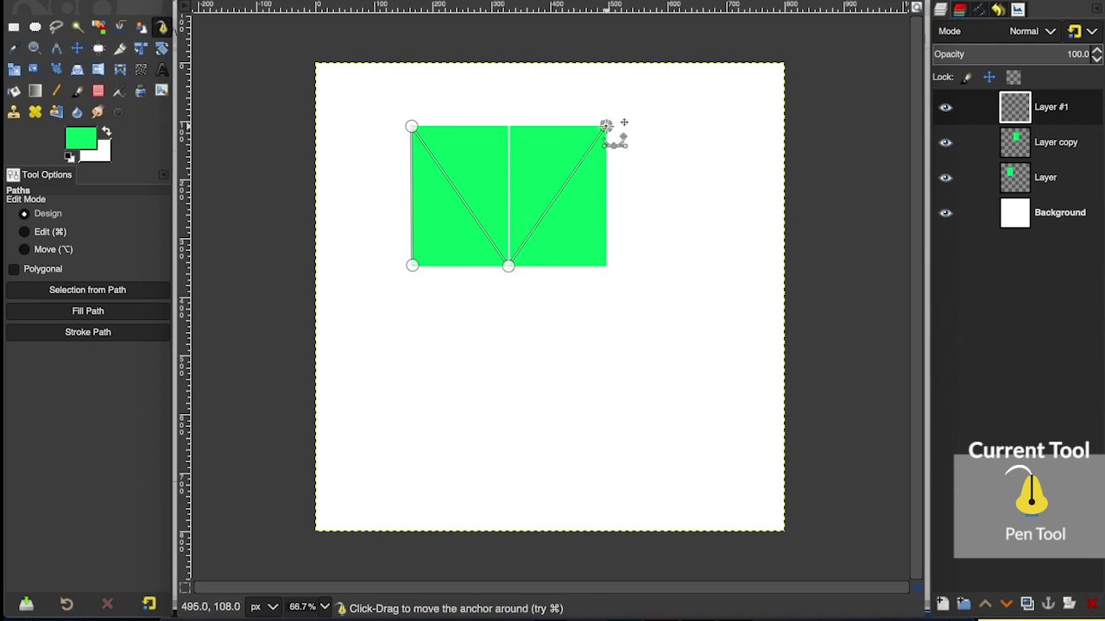
left_click(606, 265)
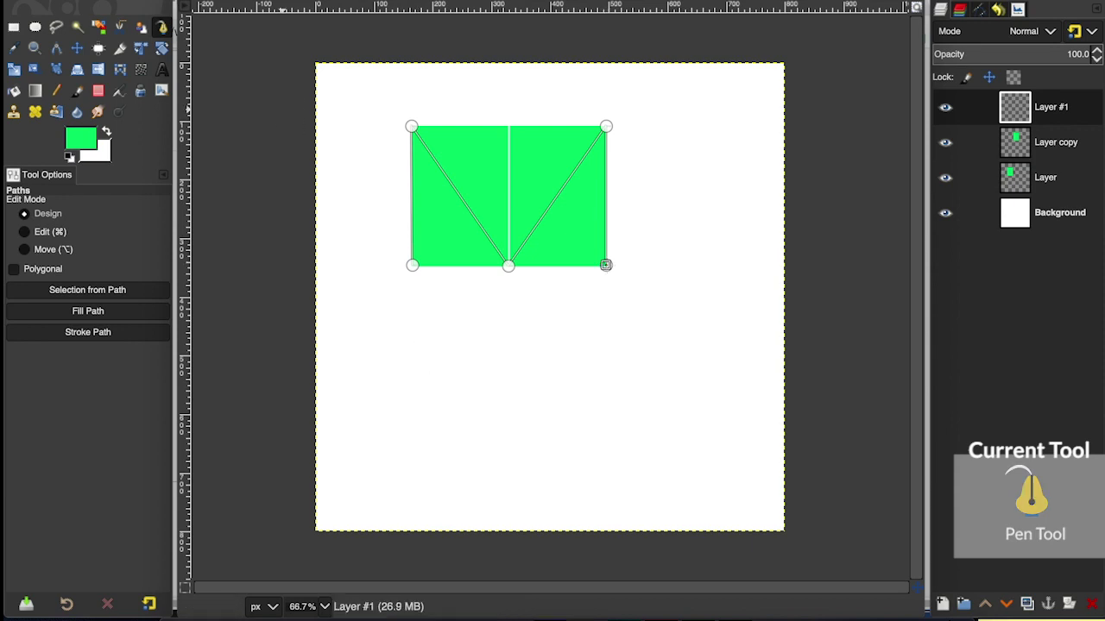
Stroke the M-shaped path with a solid black 000000 line 10 px wide, and leave path editing
left_click(179, 1)
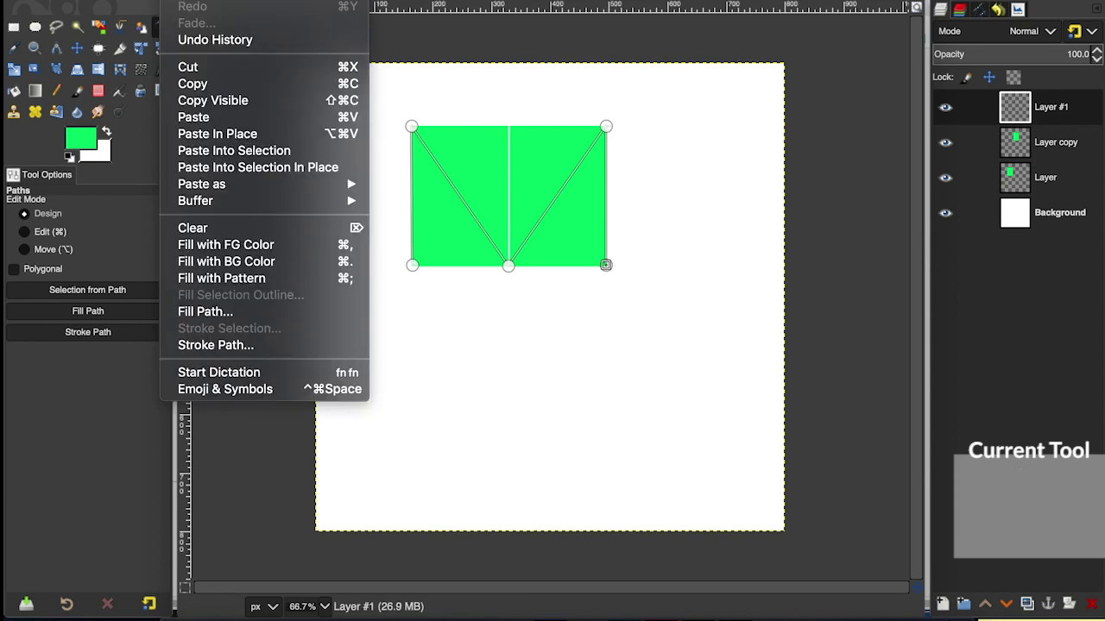
left_click(260, 354)
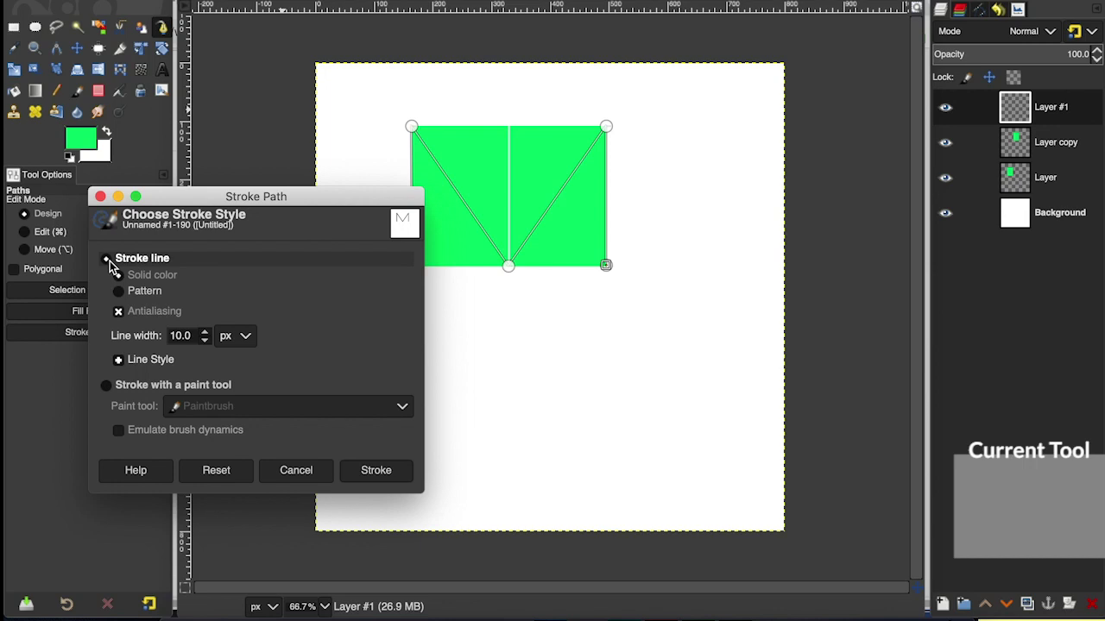
left_click(87, 143)
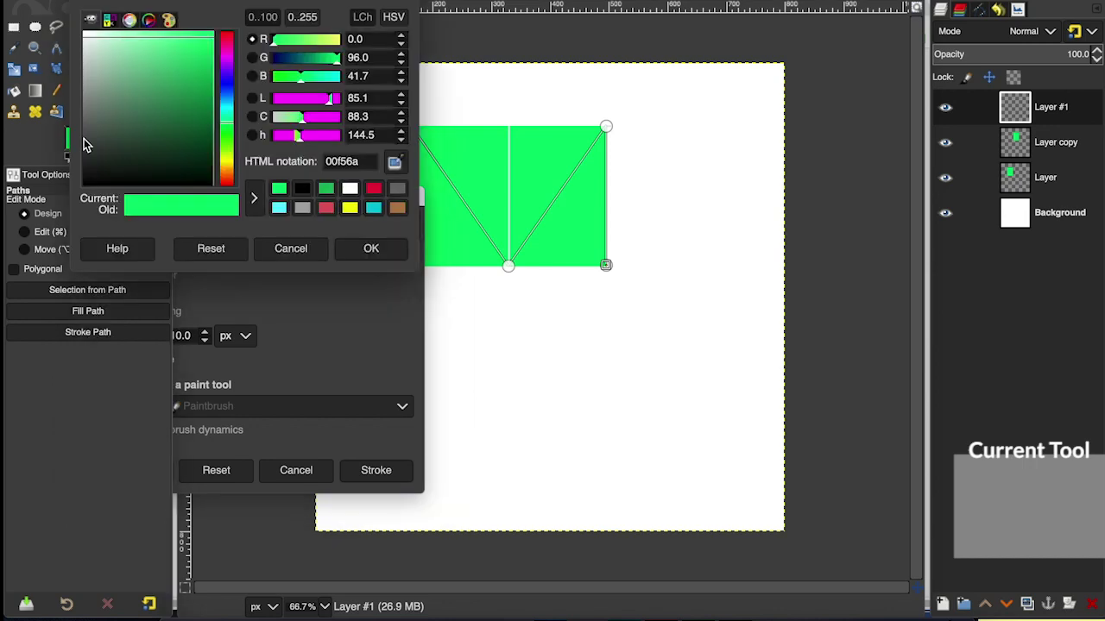
left_click(302, 189)
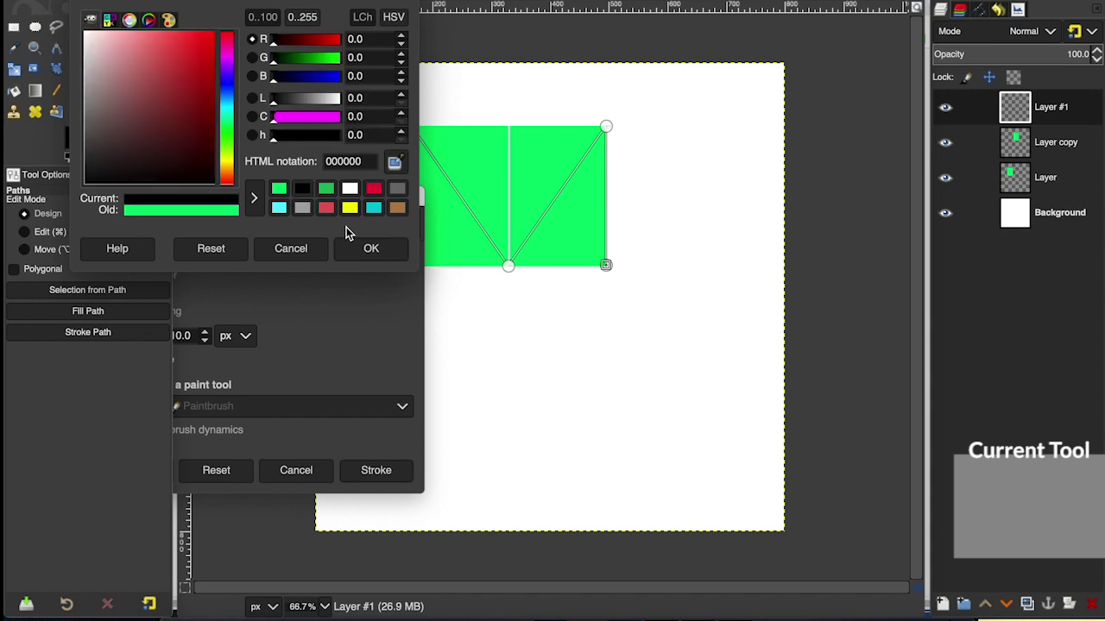
left_click(372, 252)
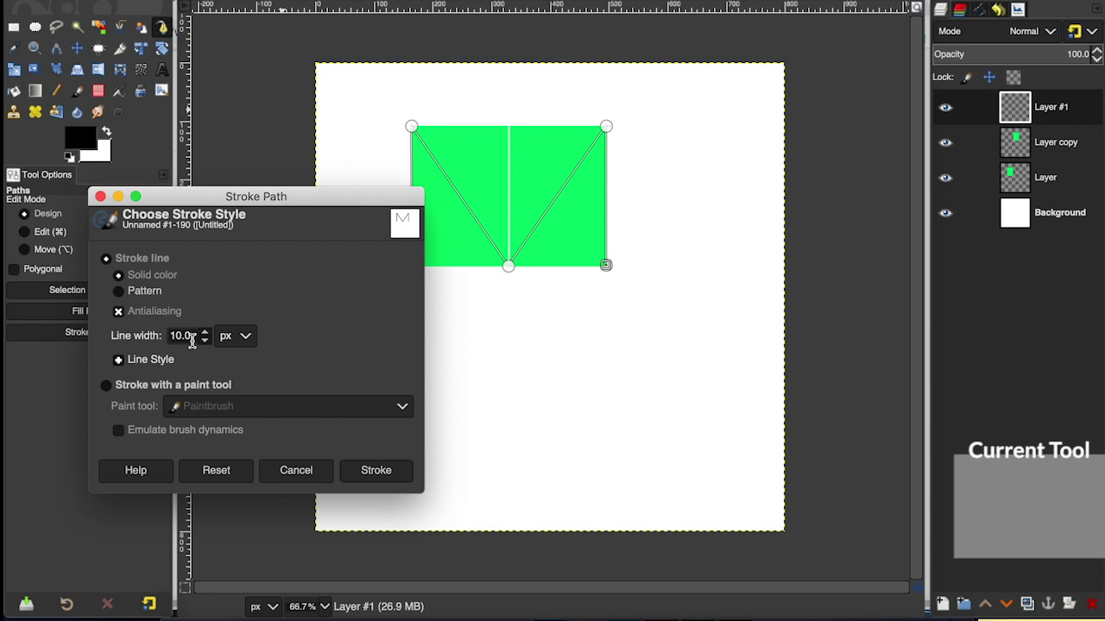
left_click(120, 360)
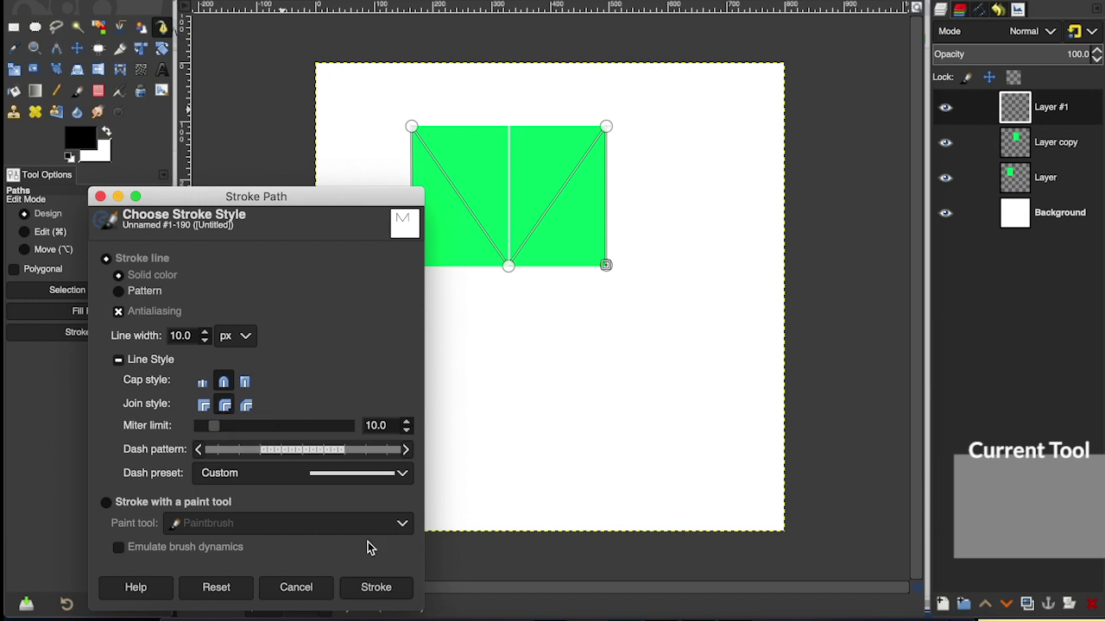
left_click(378, 587)
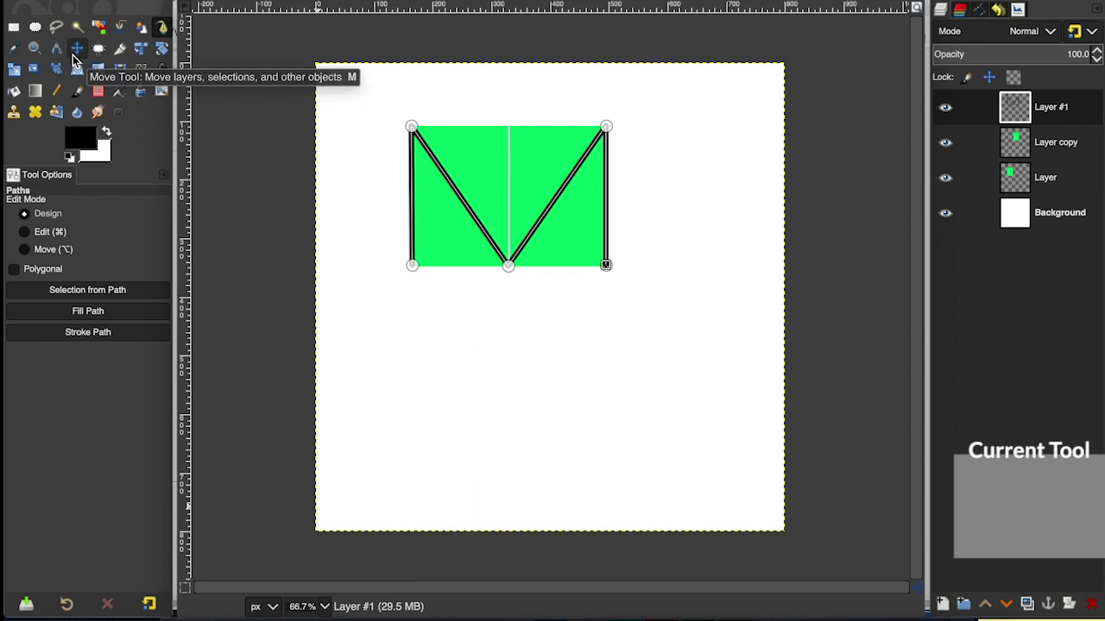
left_click(75, 52)
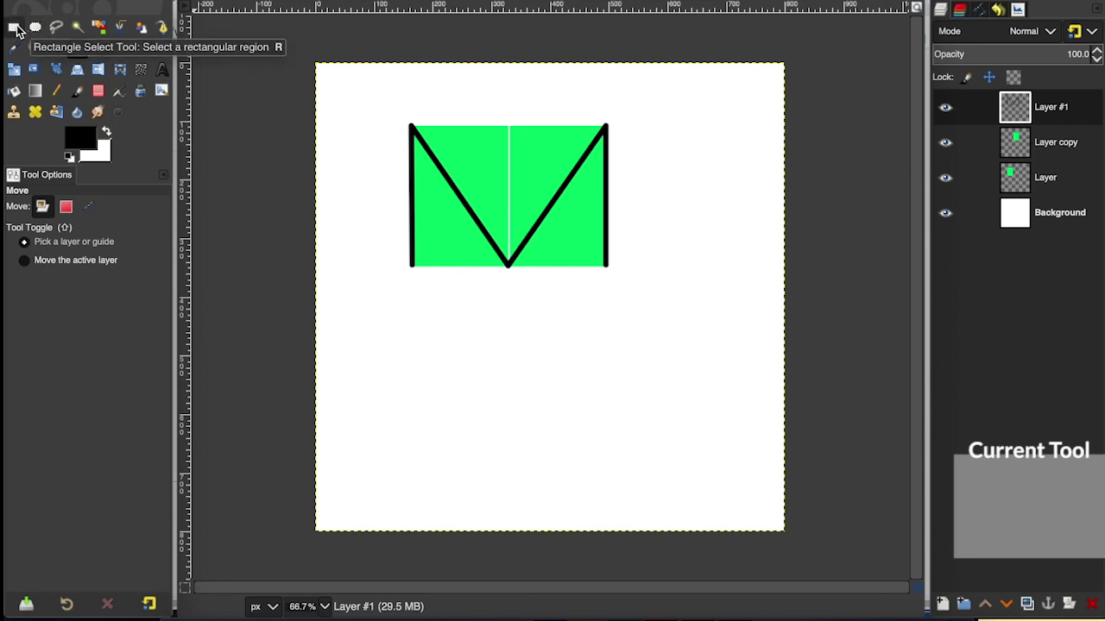
Add another transparent layer and place it directly below the black M outline's layer
left_click(942, 605)
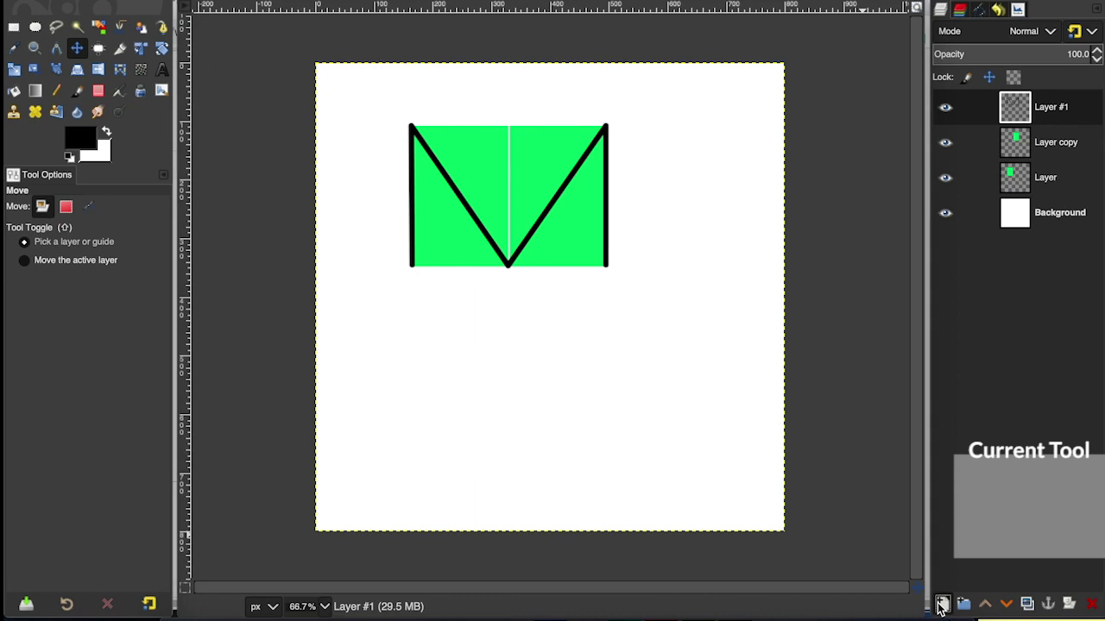
left_click(1080, 596)
double_click(1040, 107)
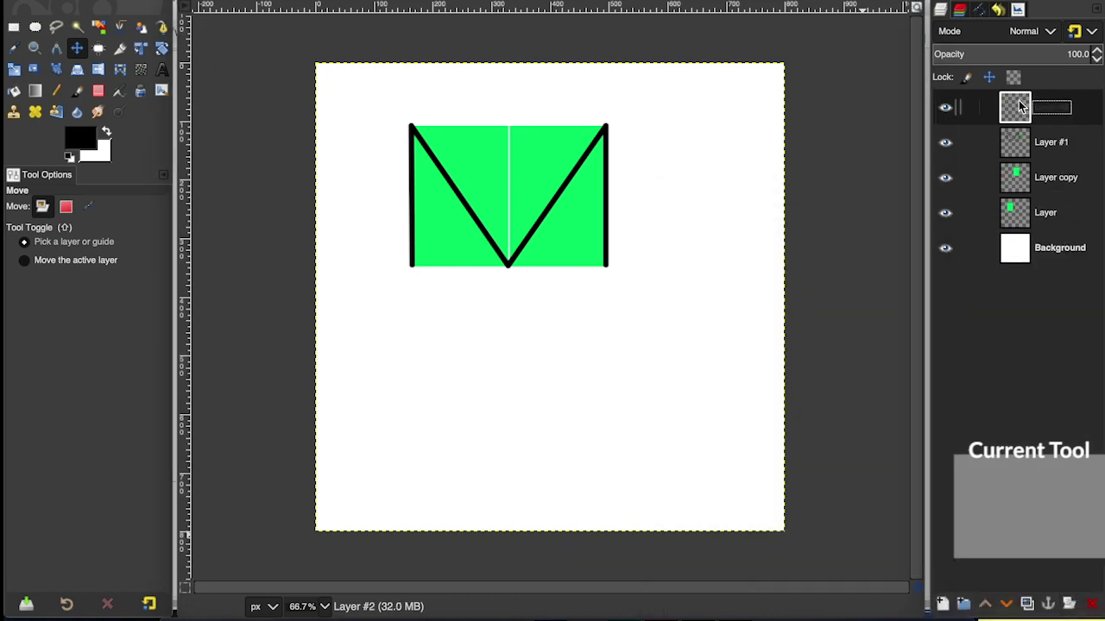
left_click_drag(1022, 105, 1033, 154)
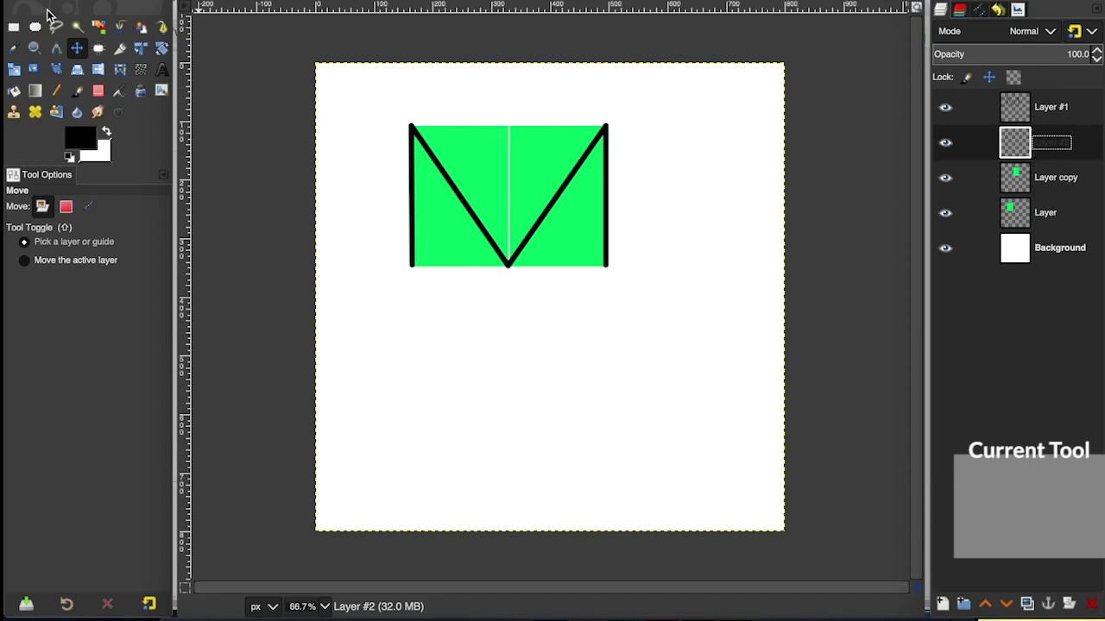
Make a rectangular selection about 177 × 351 px centered on the bottom point of the M outline
left_click(14, 27)
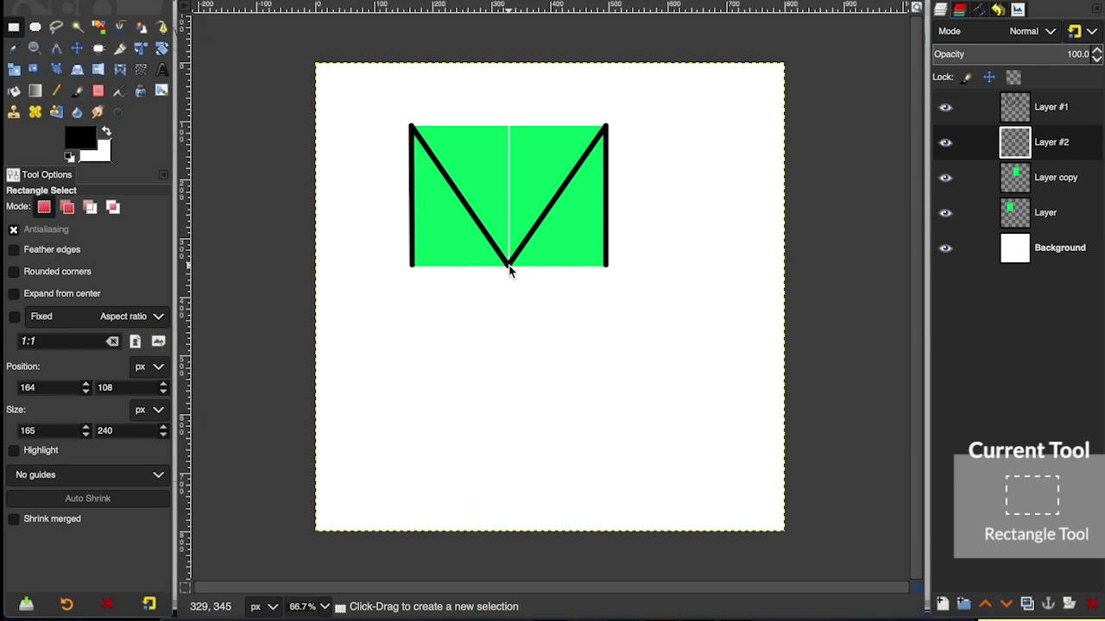
left_click_drag(508, 266, 562, 167)
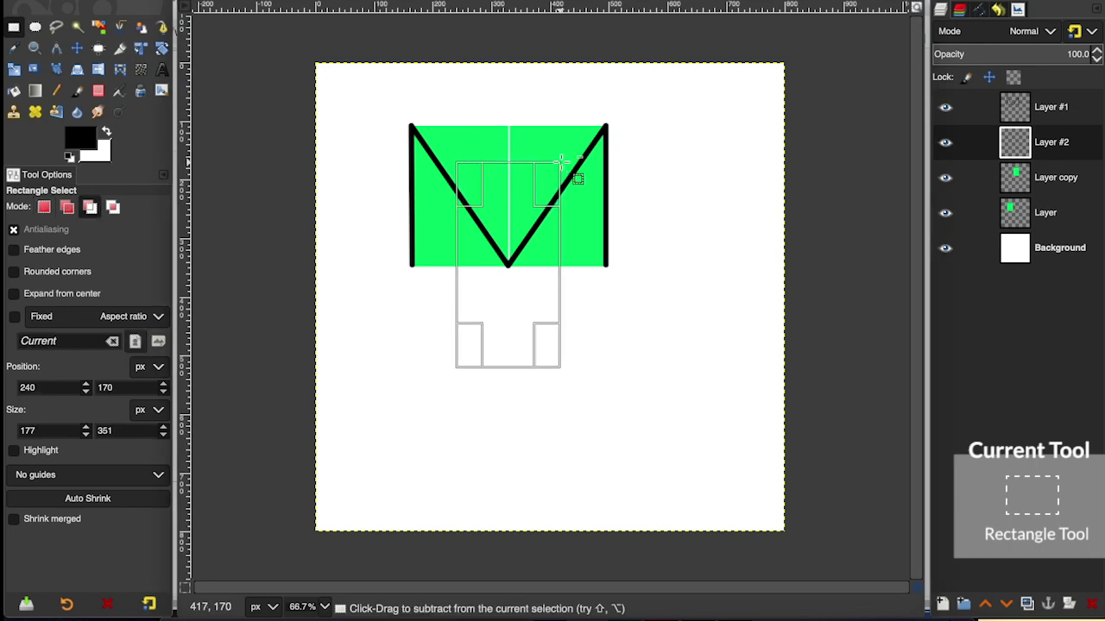
key("Return")
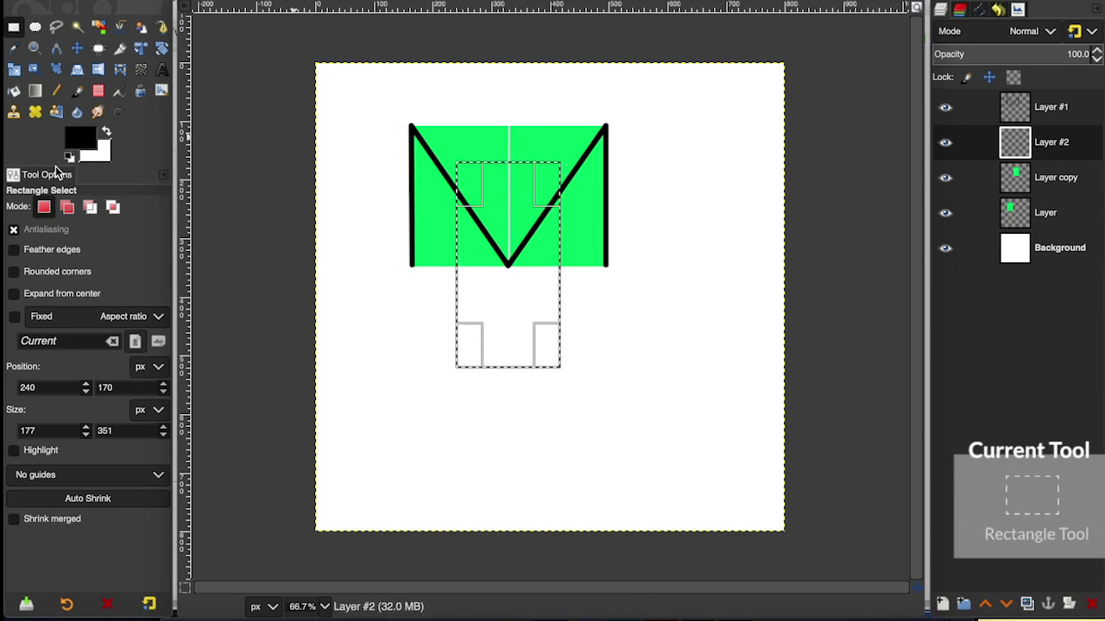
Fill the rectangular selection with the darker green 19b85e, and clear the selection
left_click(79, 137)
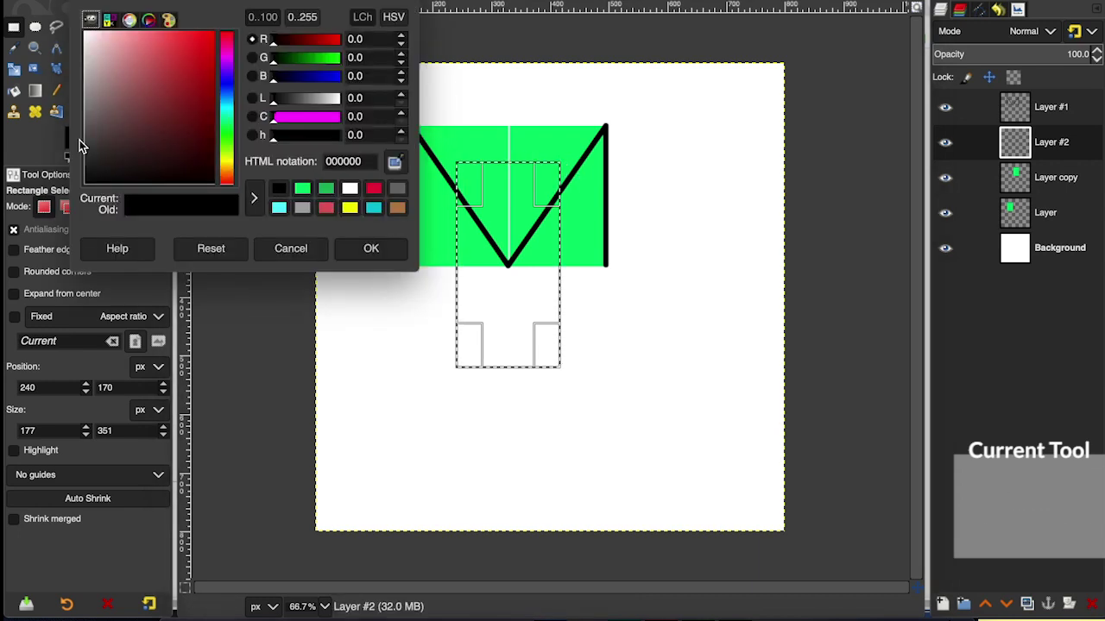
left_click(322, 191)
left_click(366, 248)
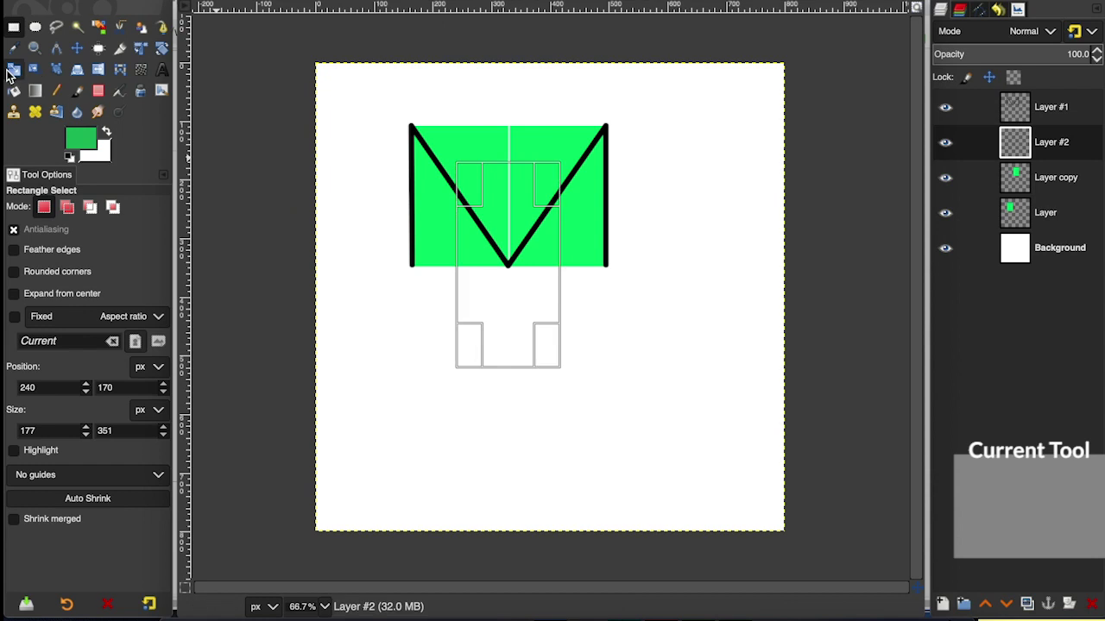
left_click(11, 71)
left_click(495, 214)
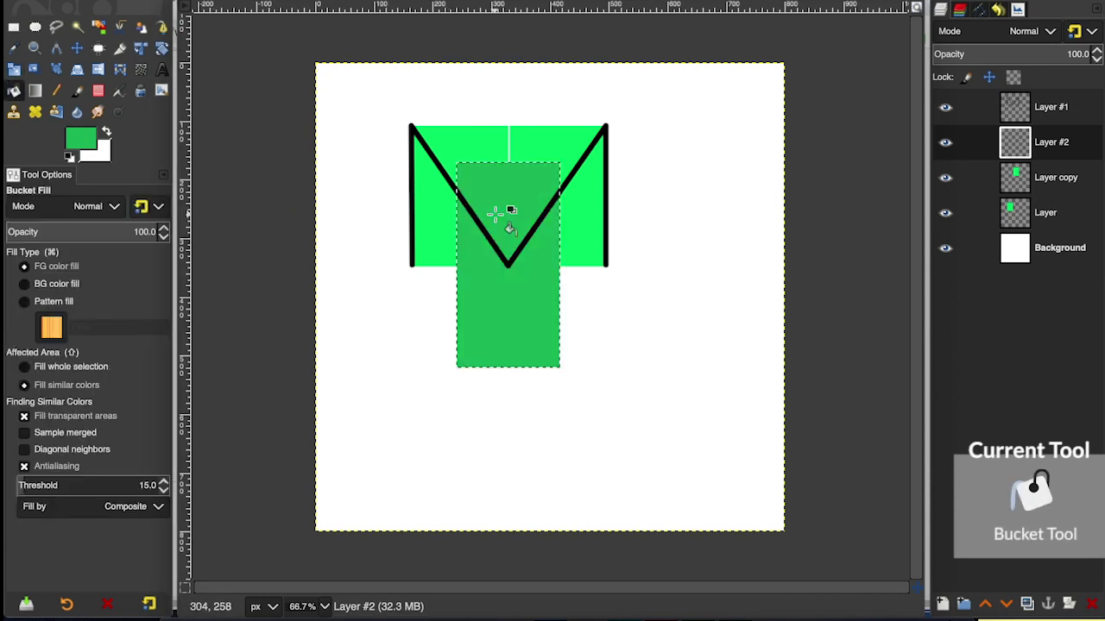
left_click(219, 1)
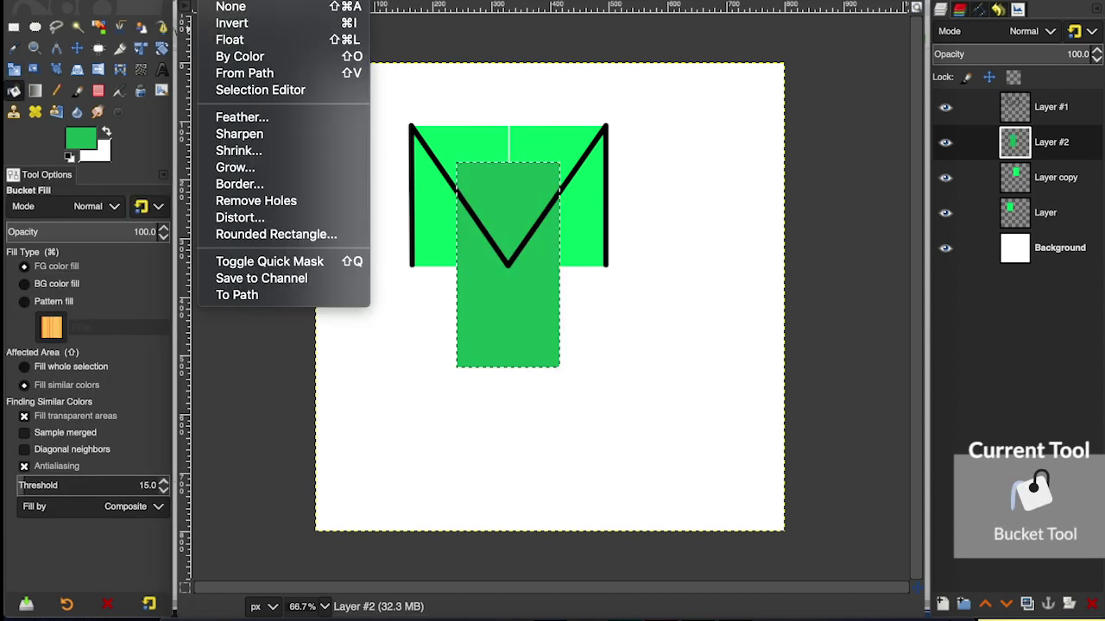
left_click(231, 8)
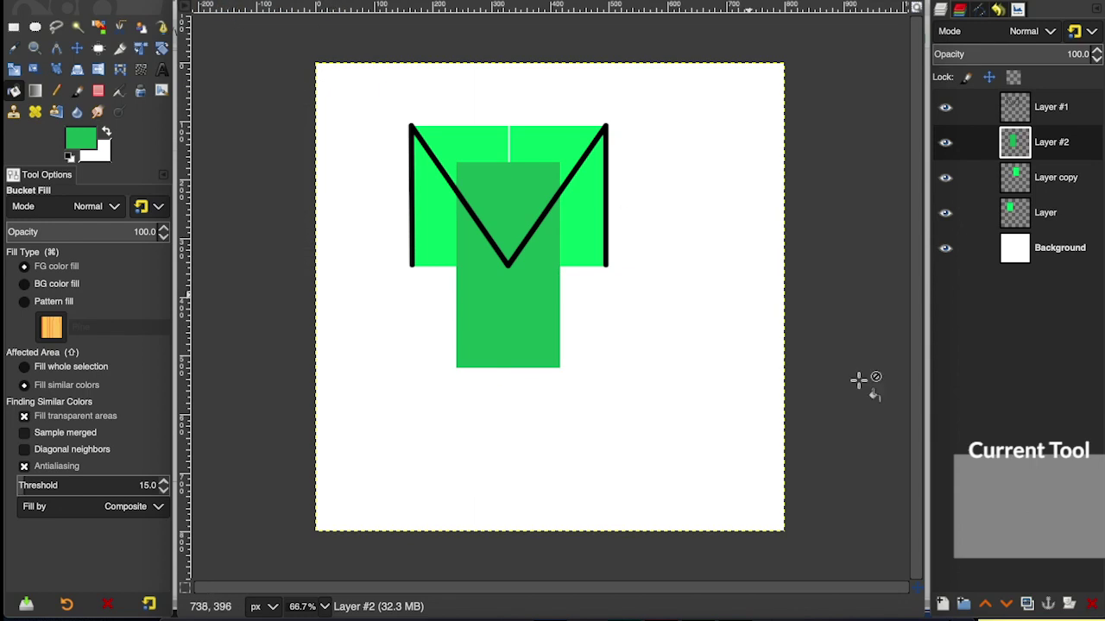
On a new transparent layer, draw an inverted V path from the dark green rectangle's mid-left edge through its top center to its mid-right edge
left_click(942, 604)
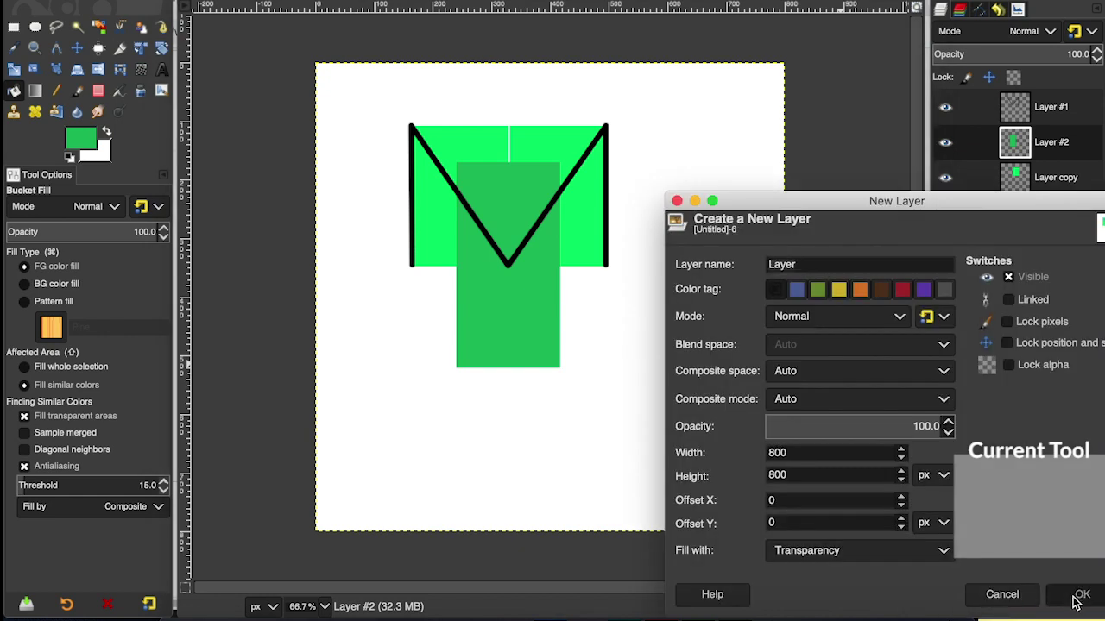
left_click(1066, 592)
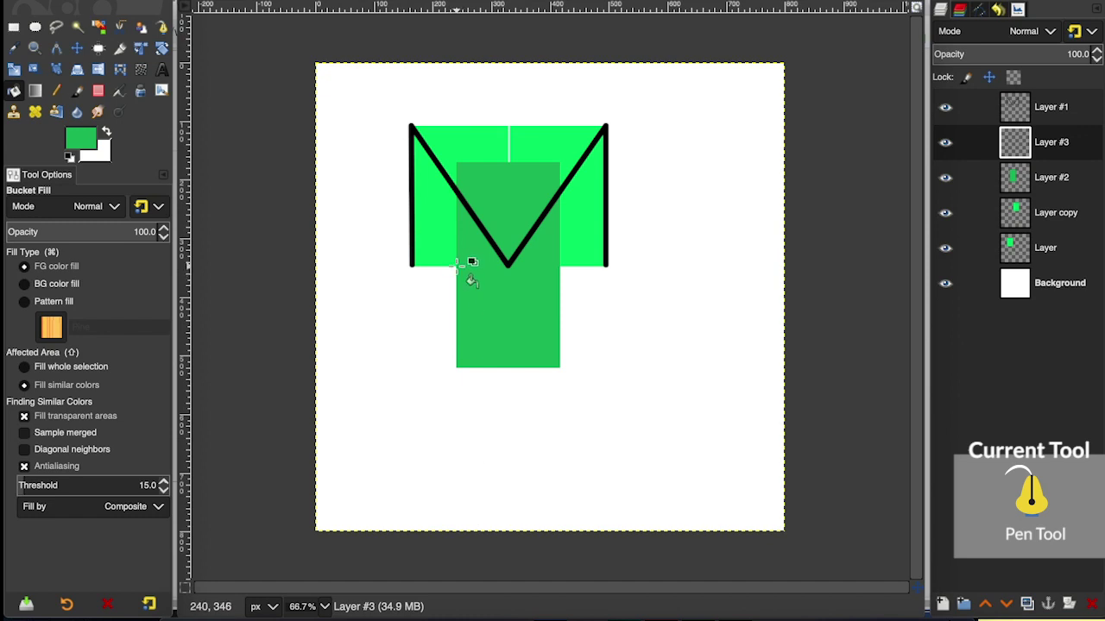
left_click(162, 27)
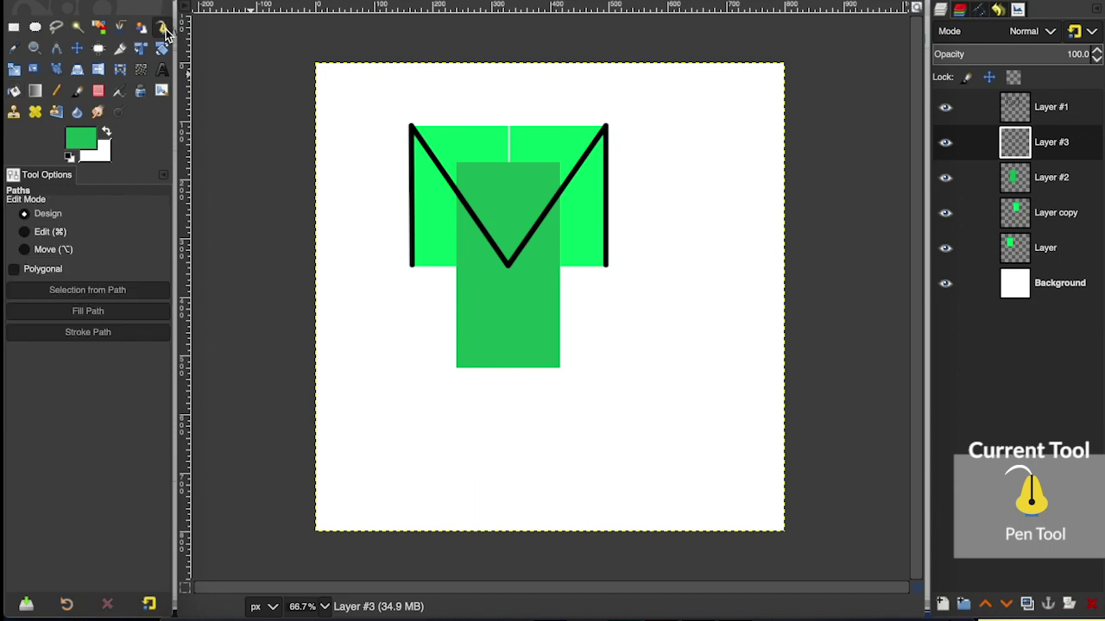
left_click(456, 265)
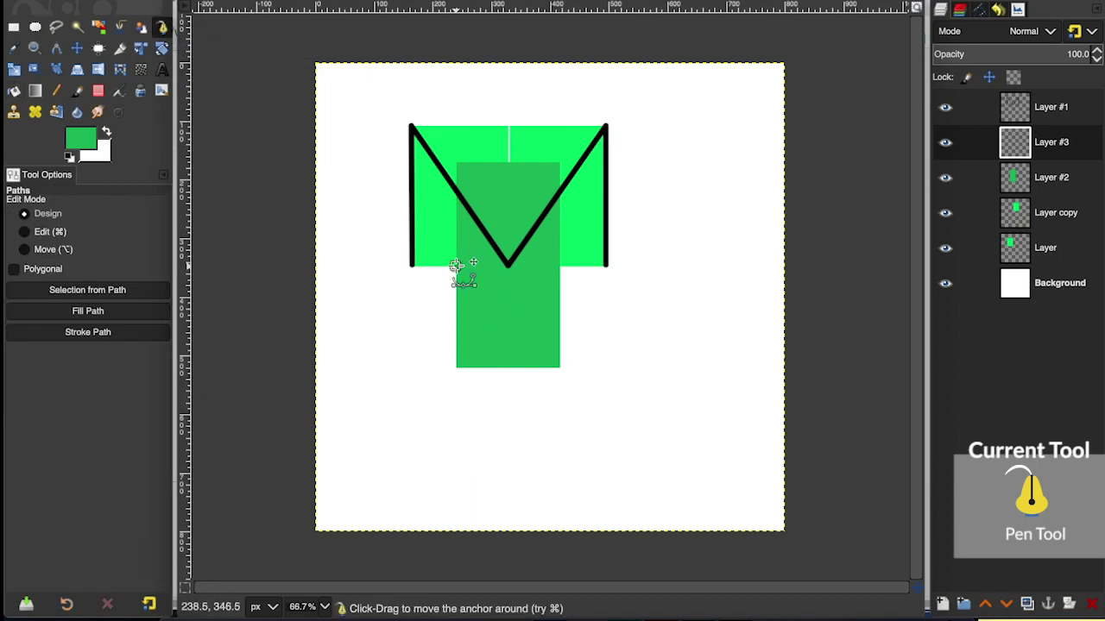
left_click(509, 162)
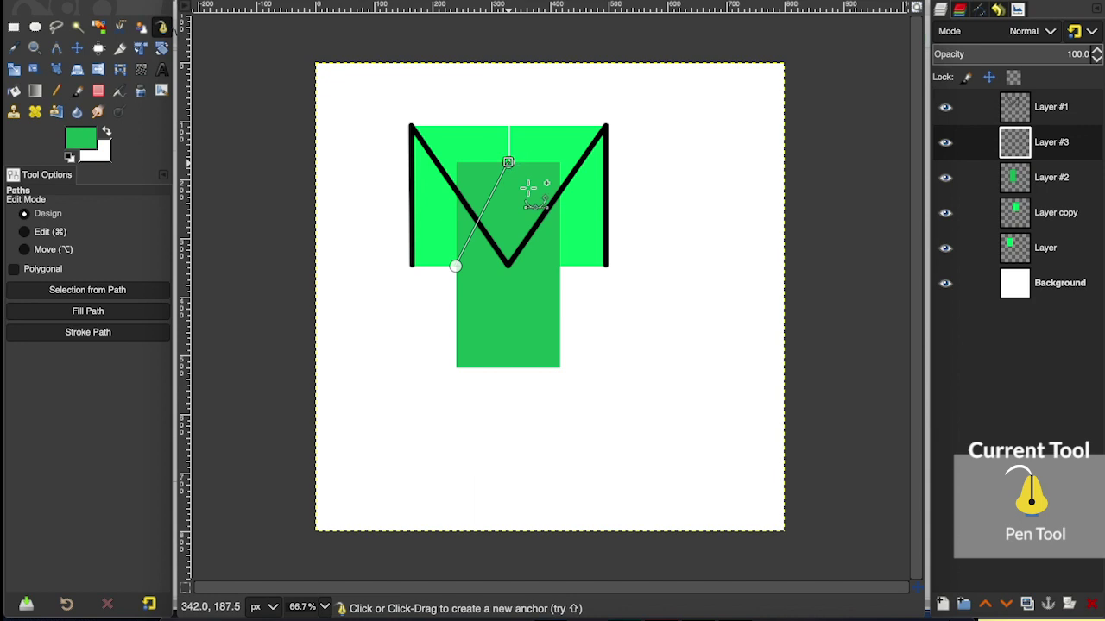
left_click(558, 266)
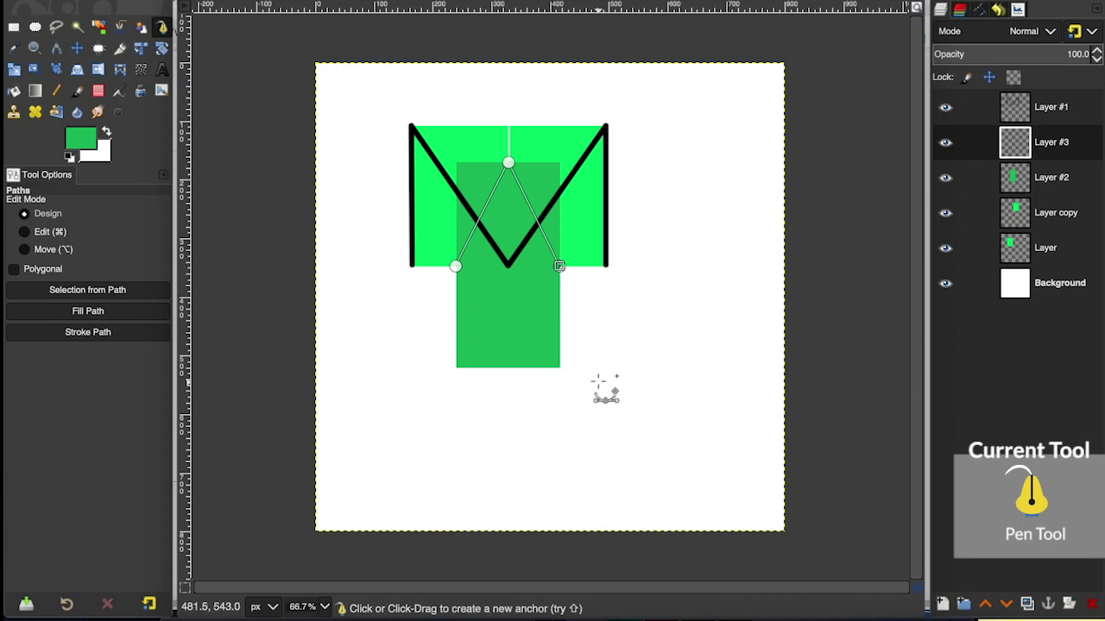
left_click(324, 607)
left_click(320, 476)
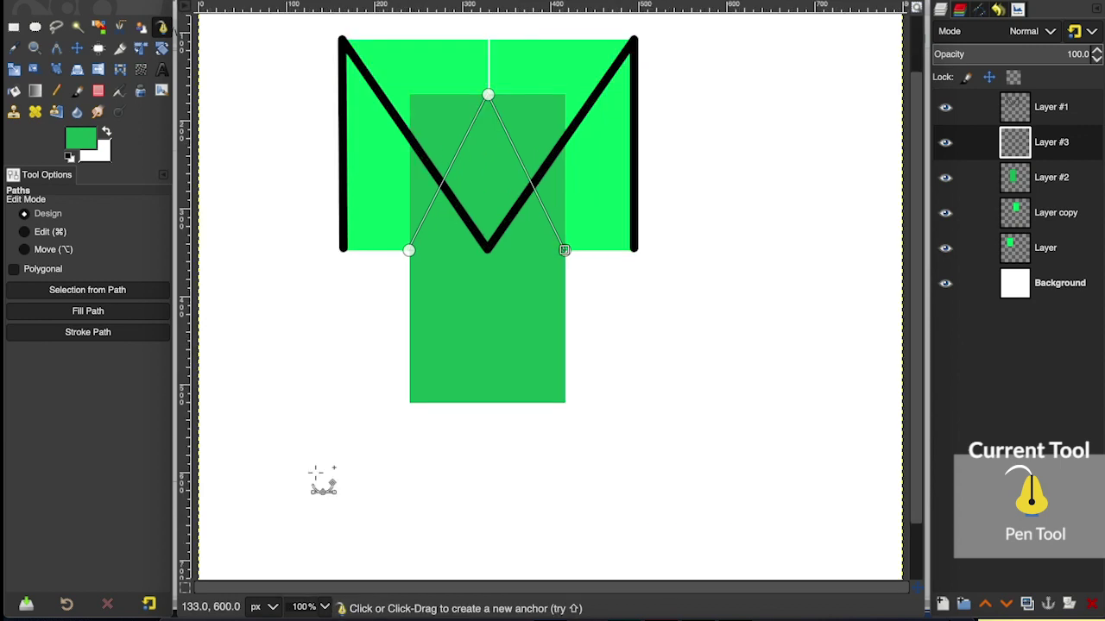
left_click(324, 606)
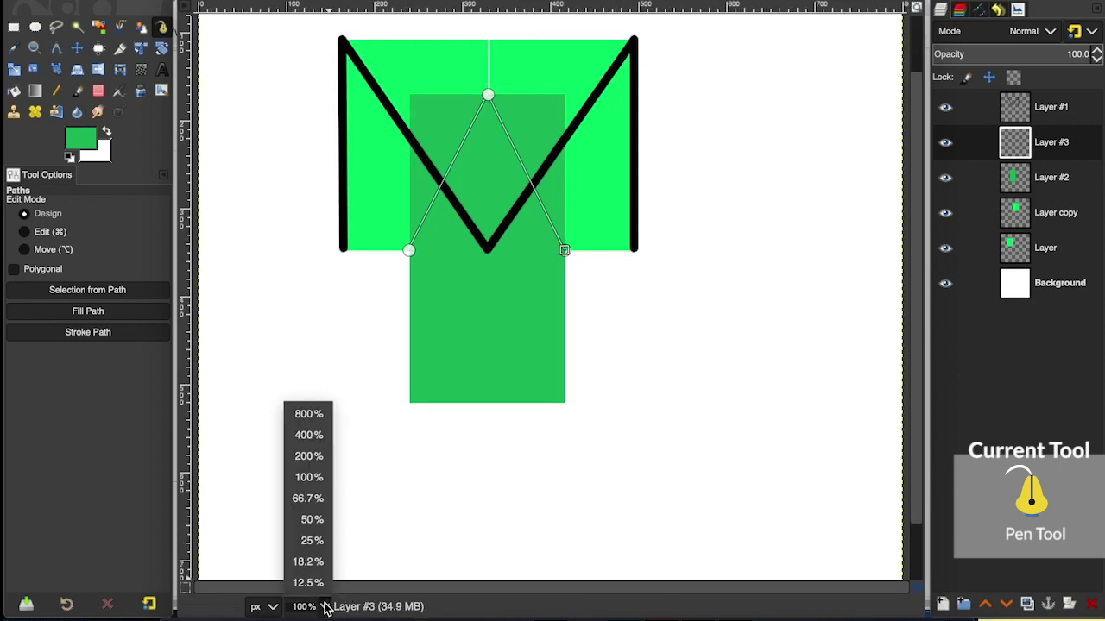
left_click(316, 456)
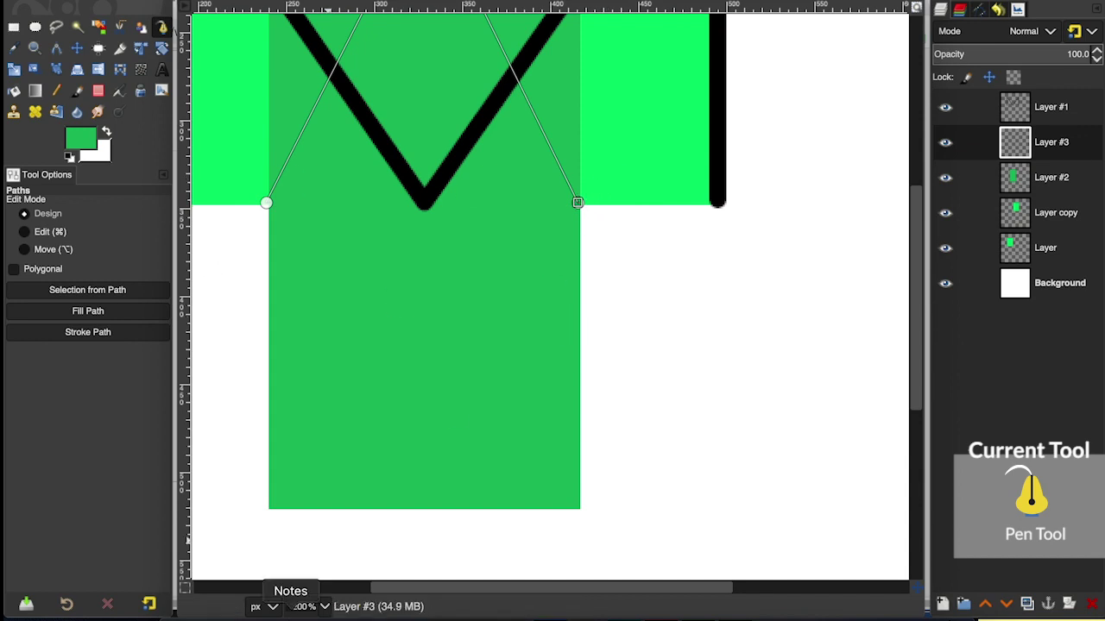
left_click(324, 606)
left_click(316, 497)
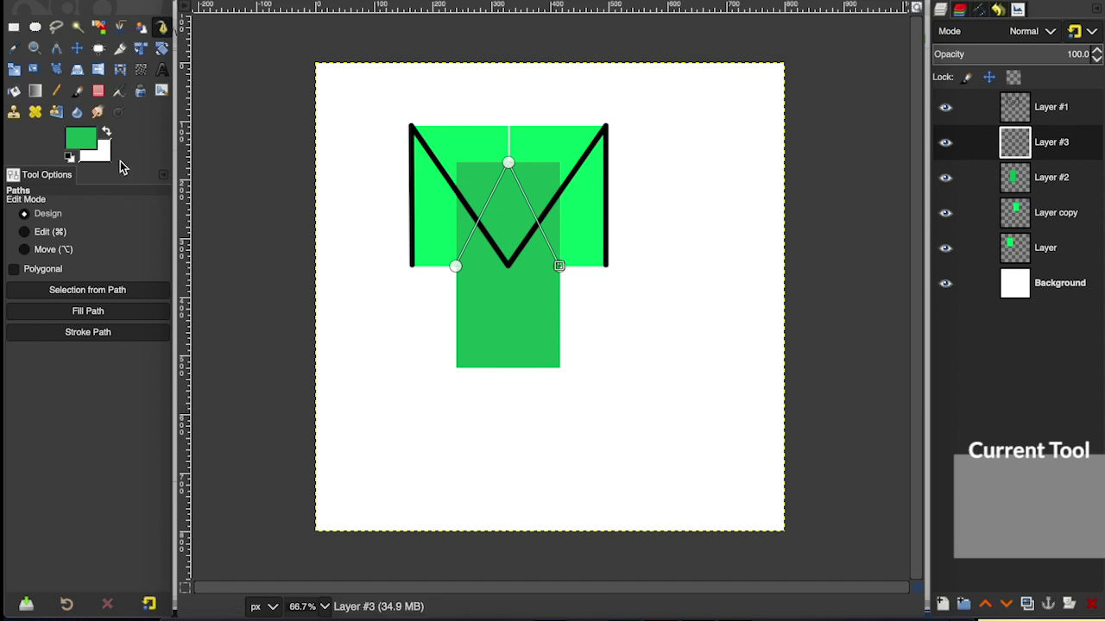
Stroke the inverted V path with a solid black 000000 line 10 px wide, with round caps and joins, and leave path editing
left_click(82, 140)
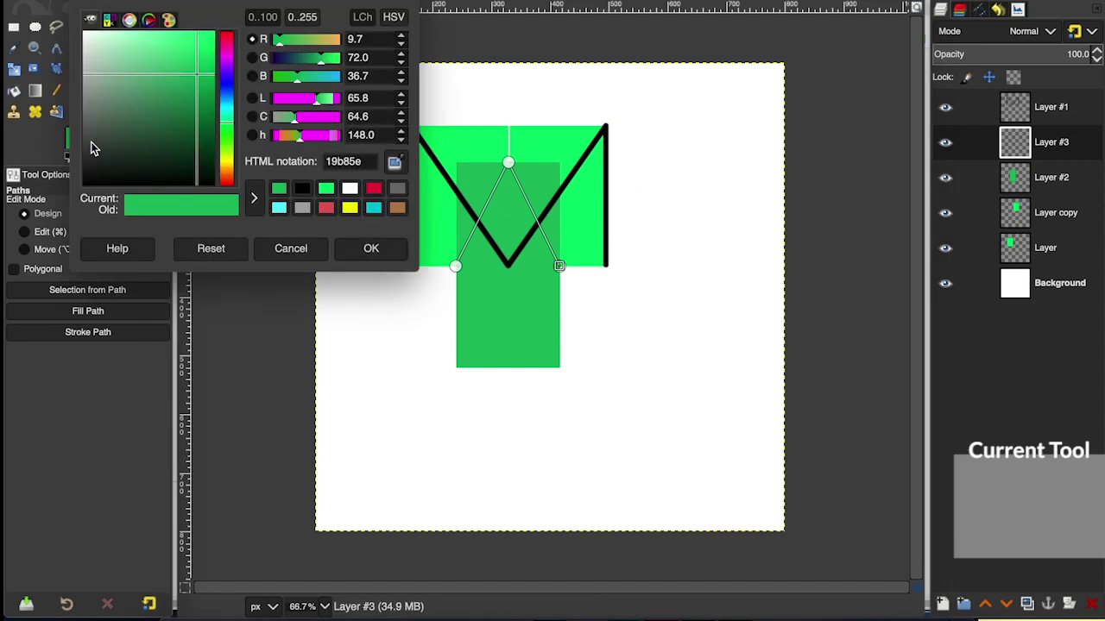
left_click_drag(180, 164, 233, 207)
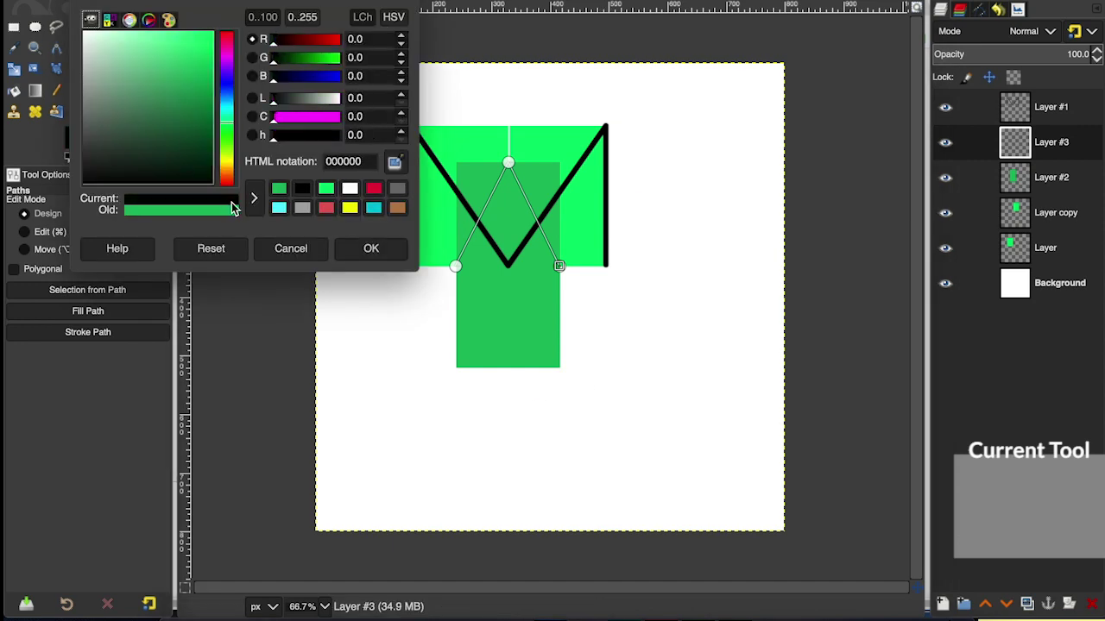
left_click(372, 249)
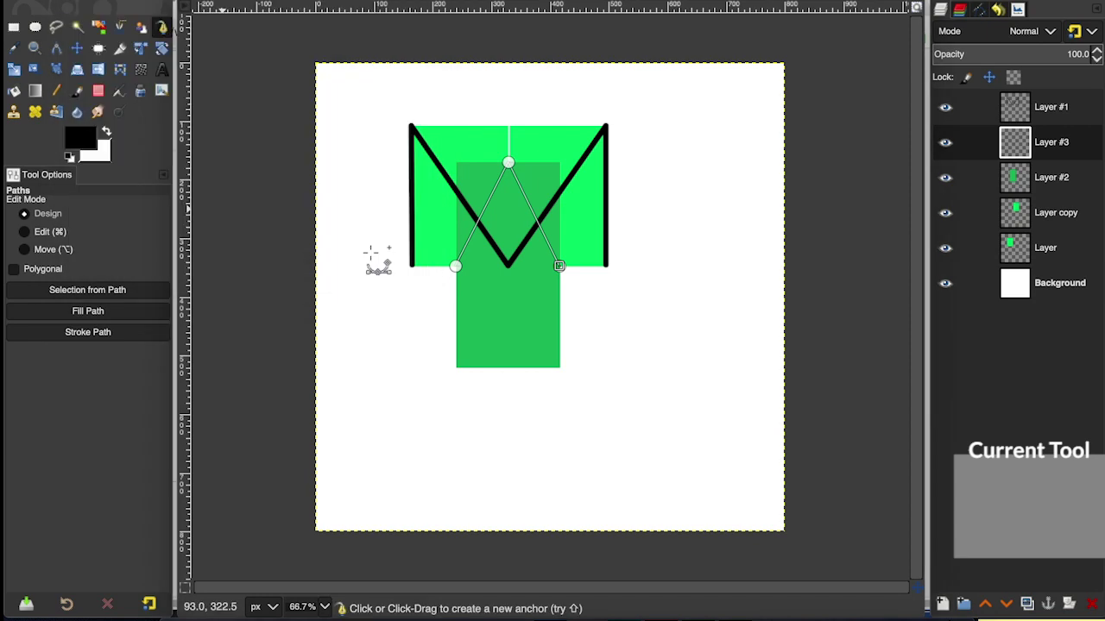
left_click(176, 1)
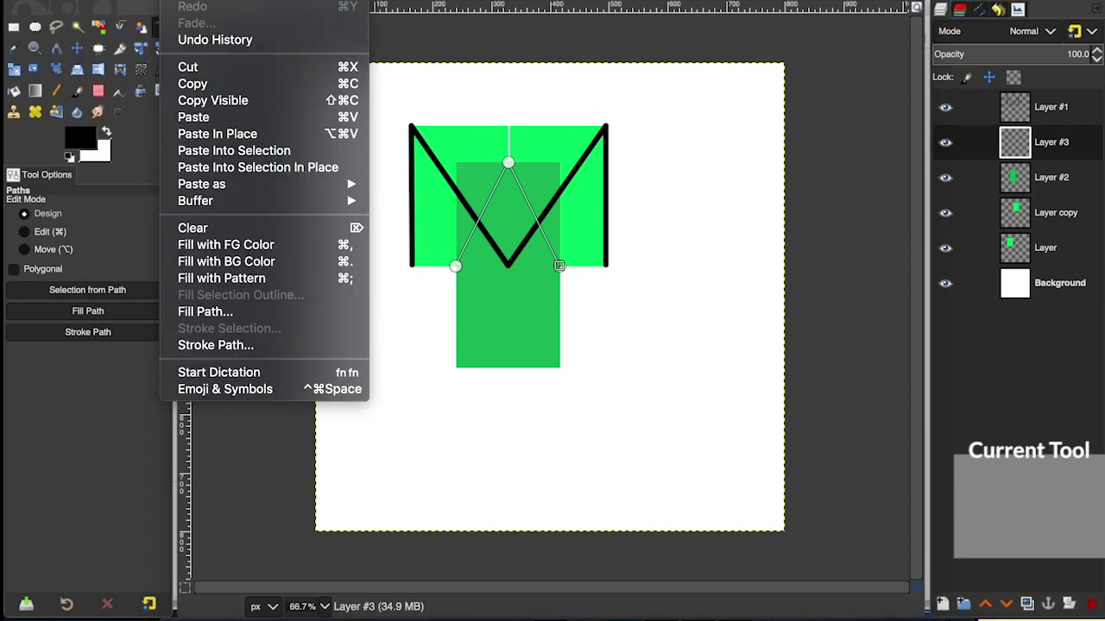
left_click(284, 356)
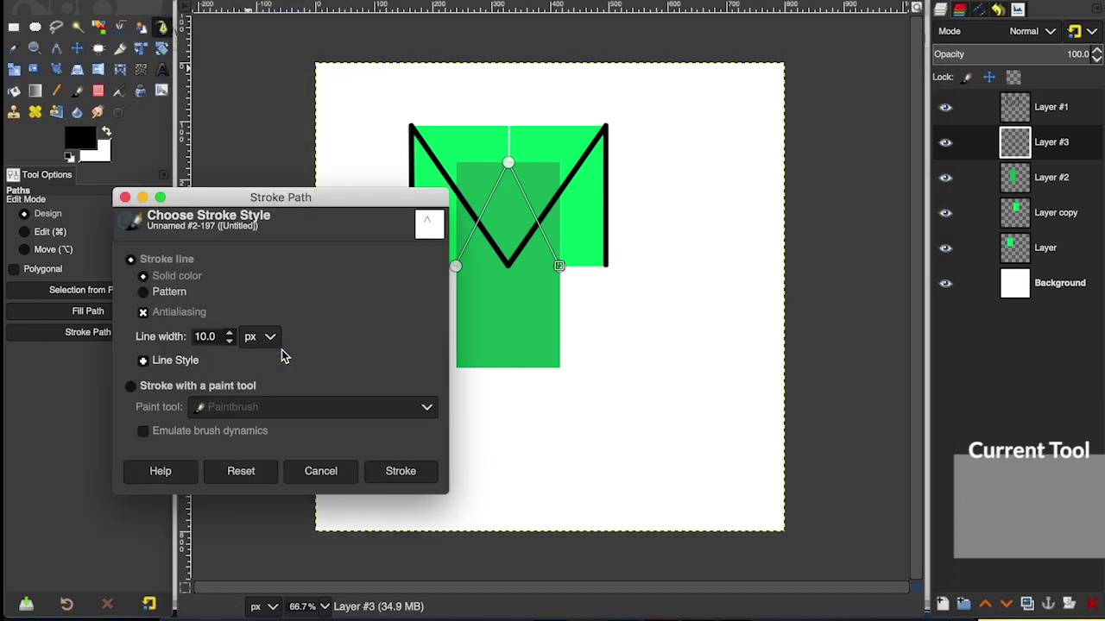
left_click(146, 362)
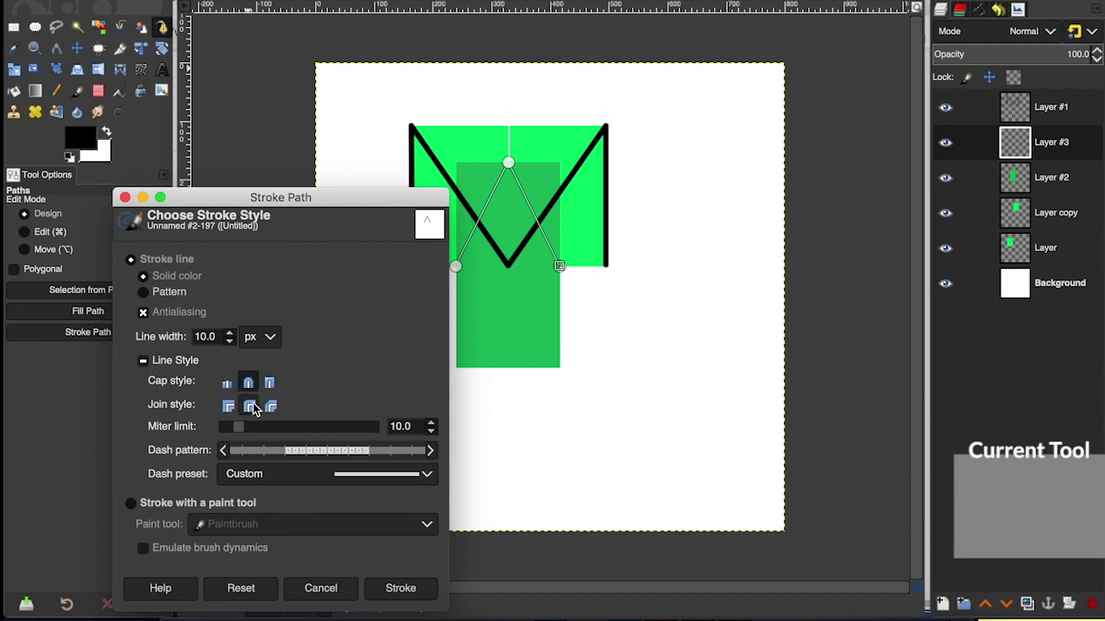
left_click(400, 589)
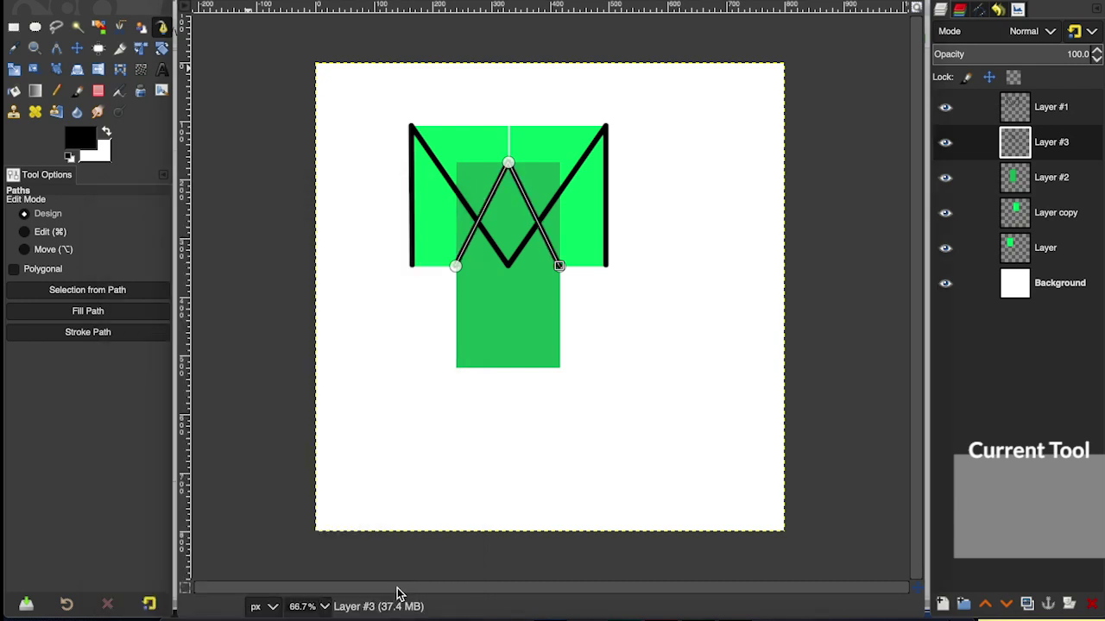
left_click(77, 48)
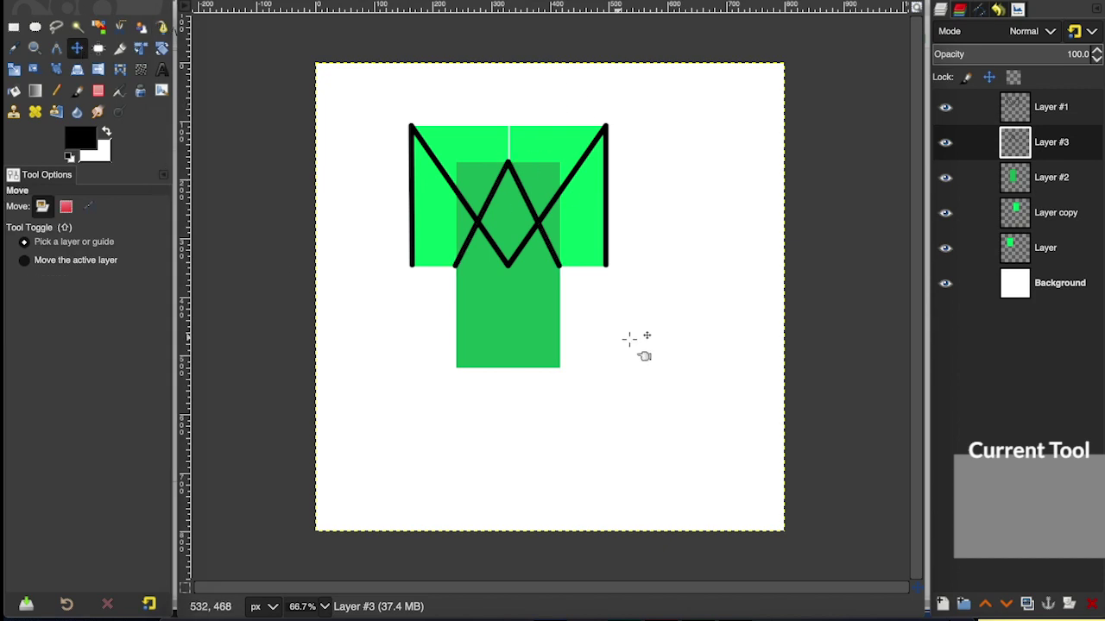
Hide the three layers holding the green rectangles, Layer #2, Layer copy and Layer
left_click(946, 178)
left_click(947, 216)
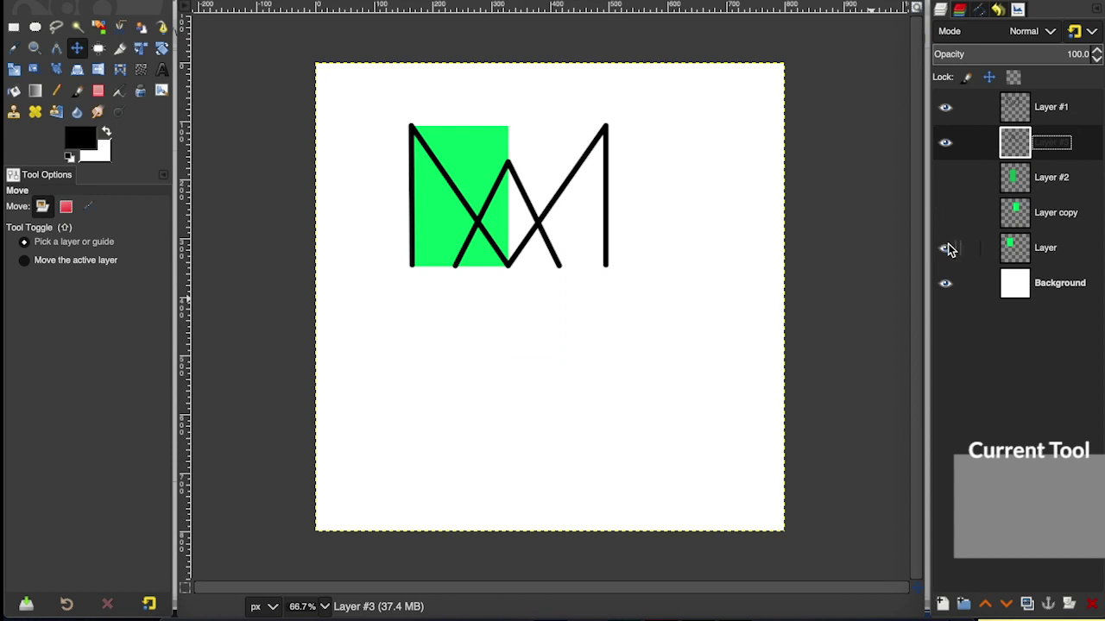
left_click(946, 249)
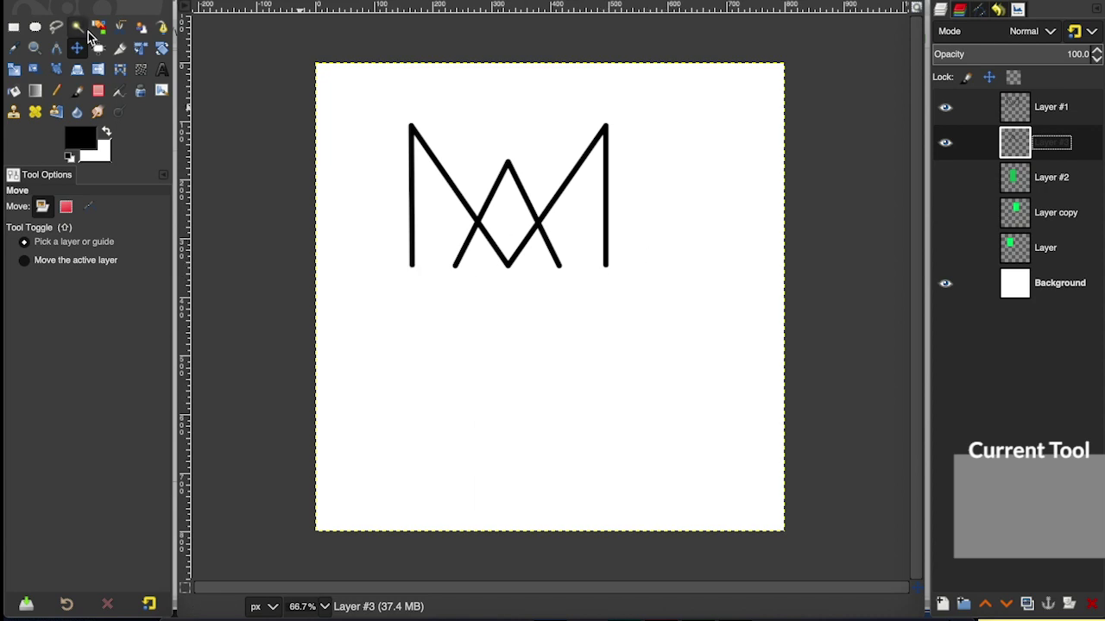
Add a transparent layer and make a circular selection of 12 × 12 px just below the M outline's left leg
left_click(36, 28)
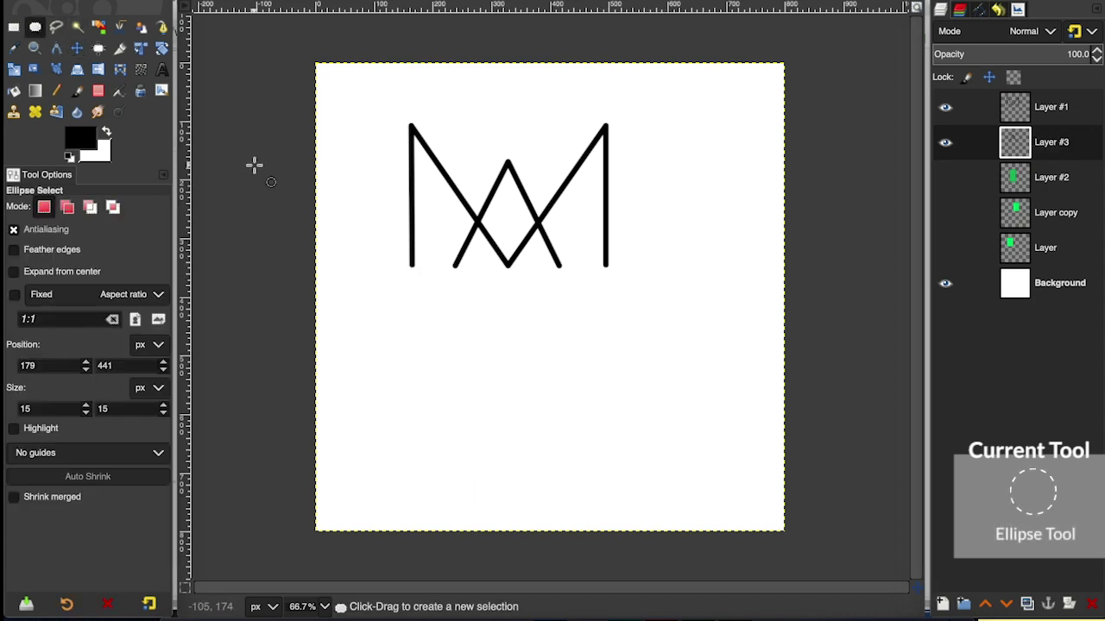
left_click(942, 604)
left_click(1078, 595)
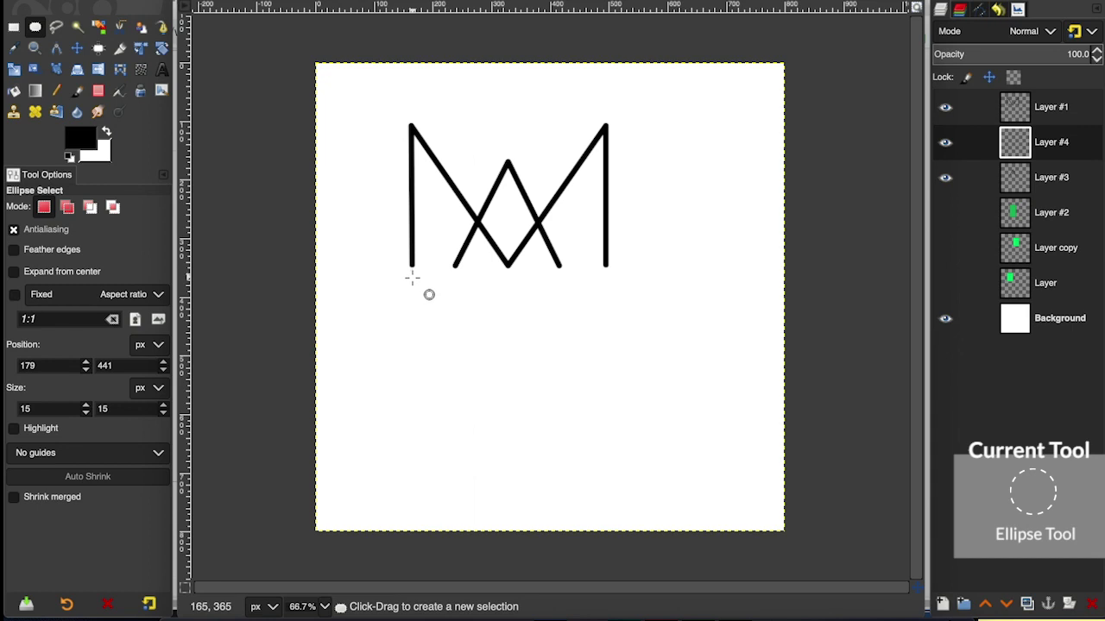
left_click_drag(411, 280, 415, 276)
key("shift")
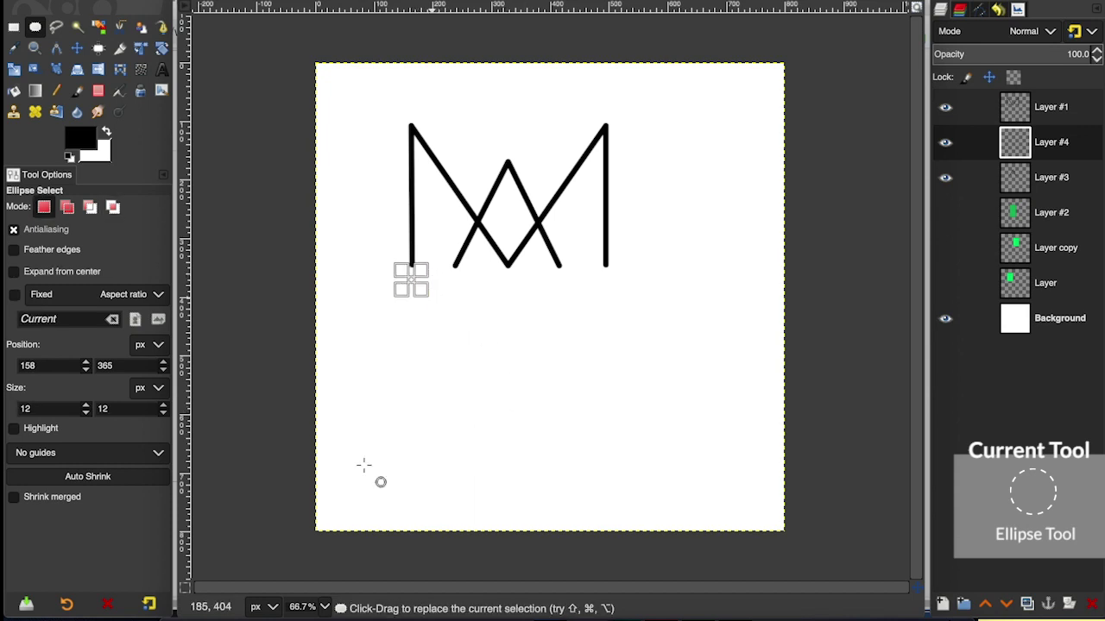
Fill the small circular selection with black, and clear the selection
left_click(325, 607)
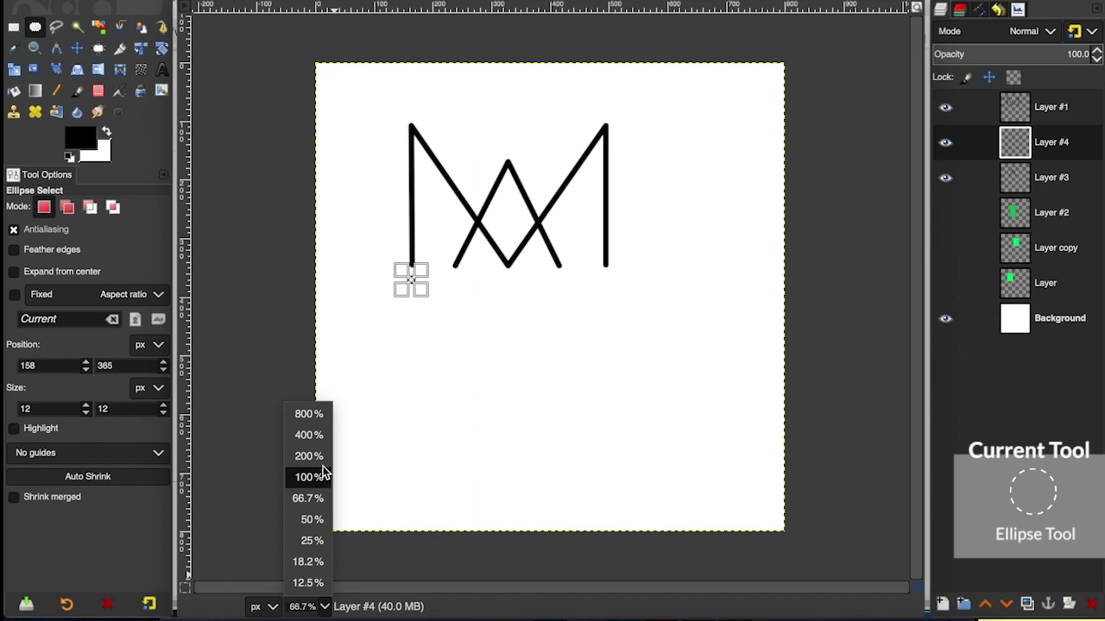
left_click(317, 478)
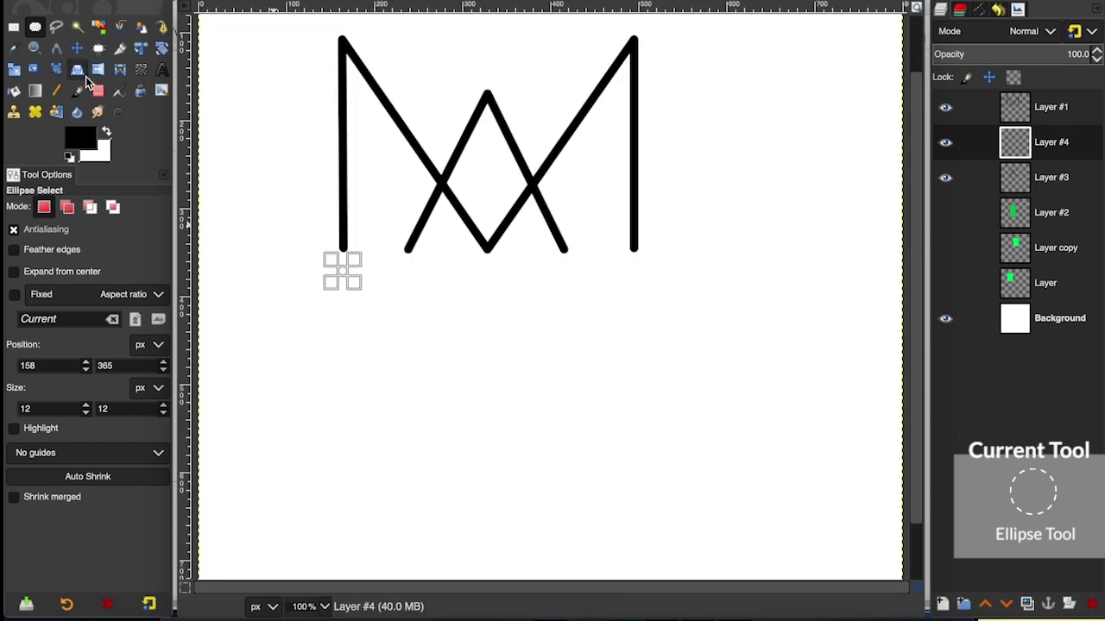
left_click(15, 95)
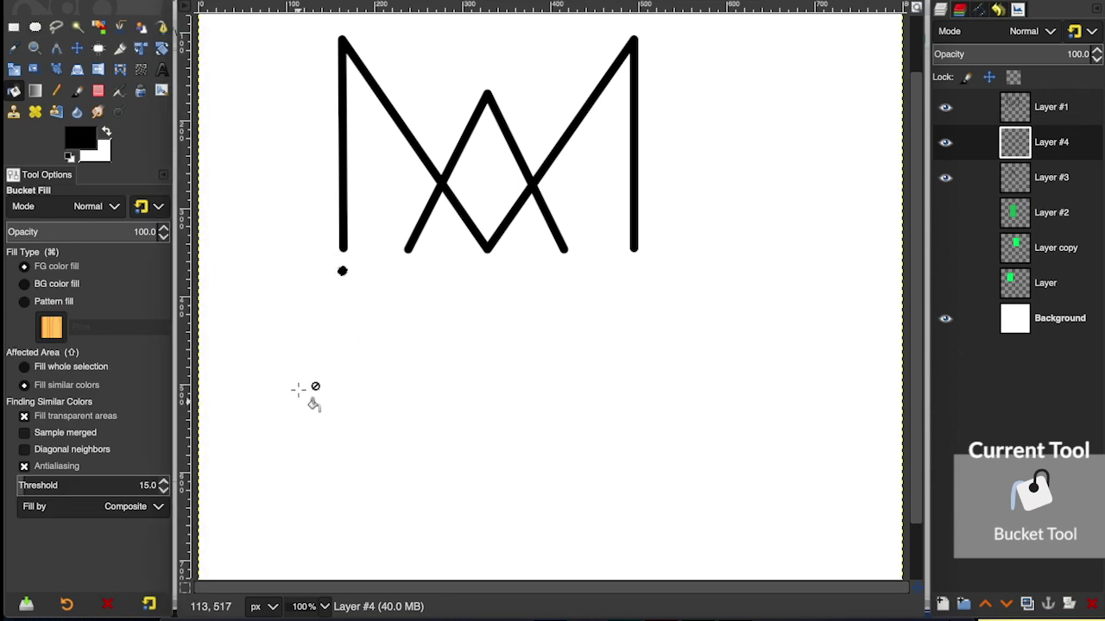
left_click(223, 0)
left_click(228, 7)
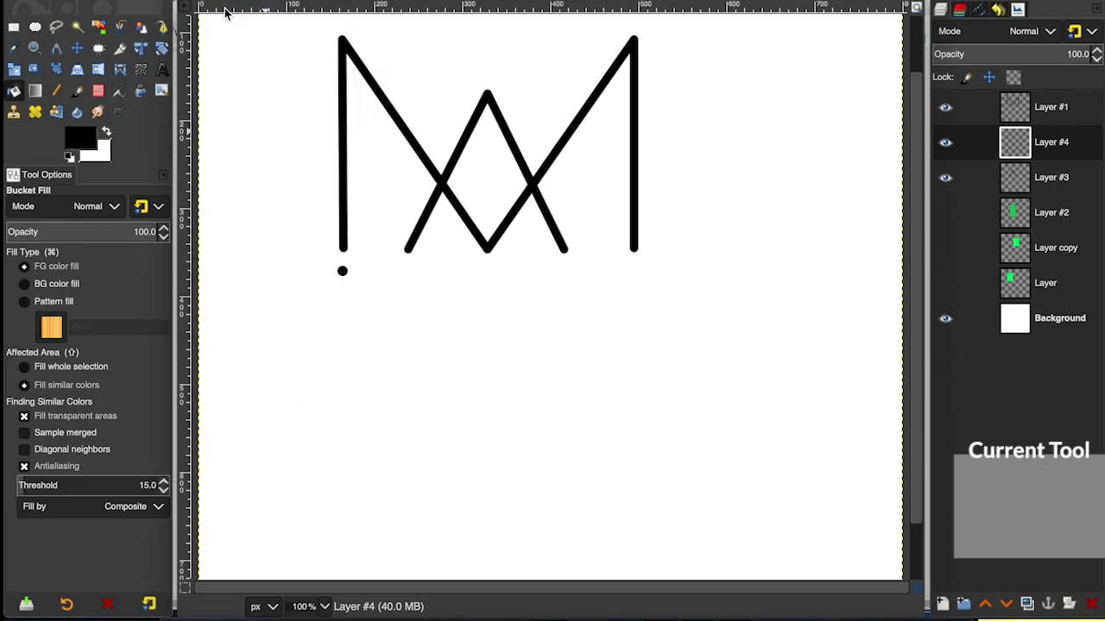
Nudge the black dot into line with the M outline's left leg, and duplicate its layer
left_click(76, 48)
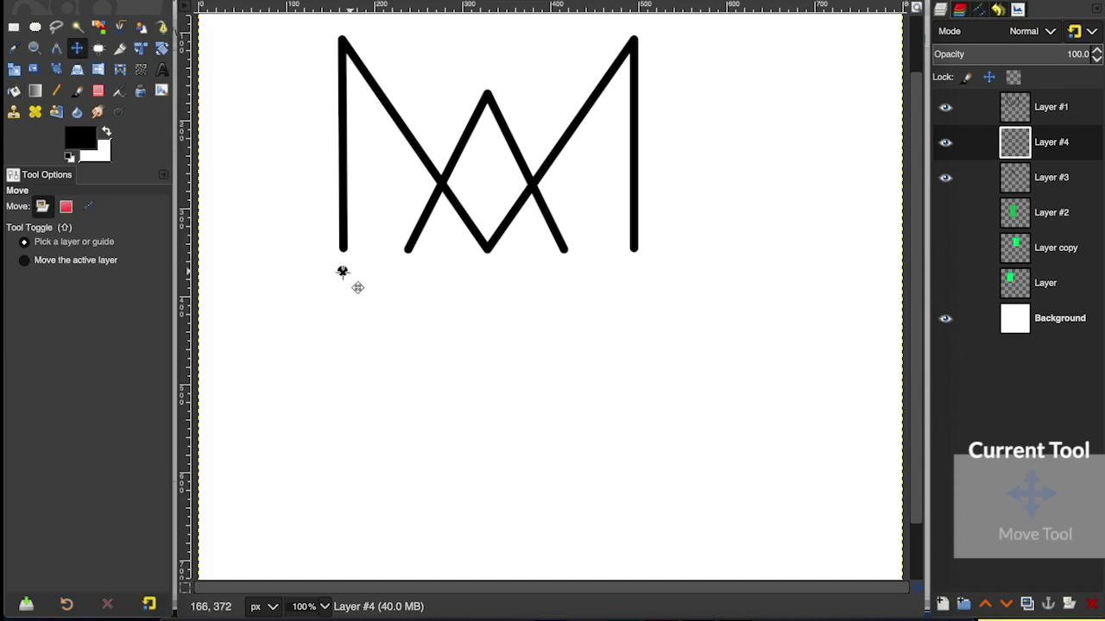
left_click_drag(343, 272, 343, 272)
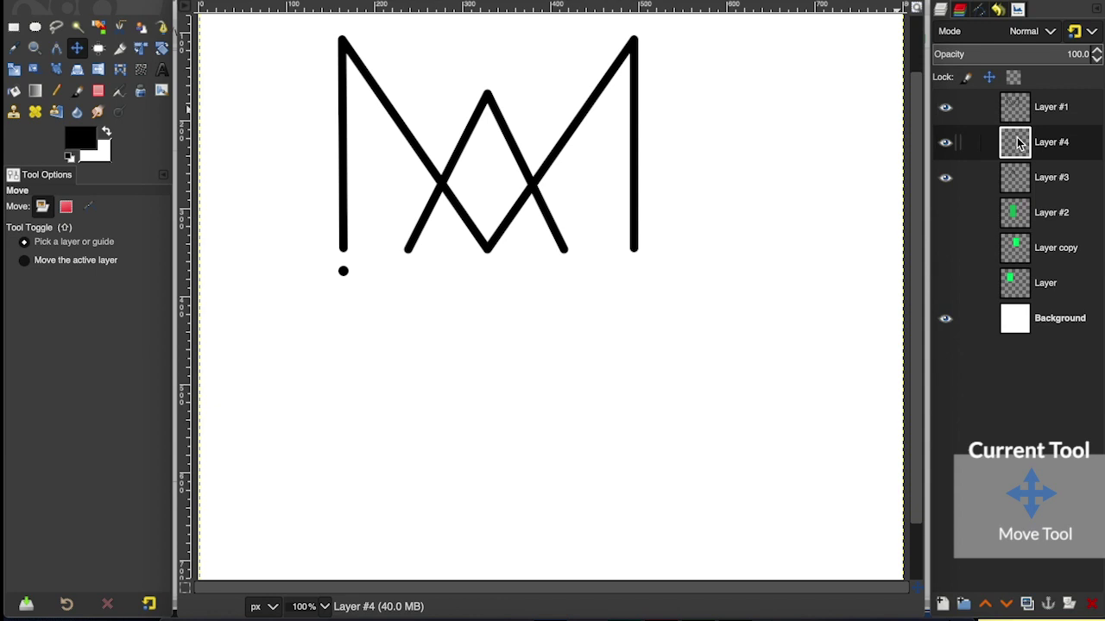
right_click(1017, 142)
left_click(956, 134)
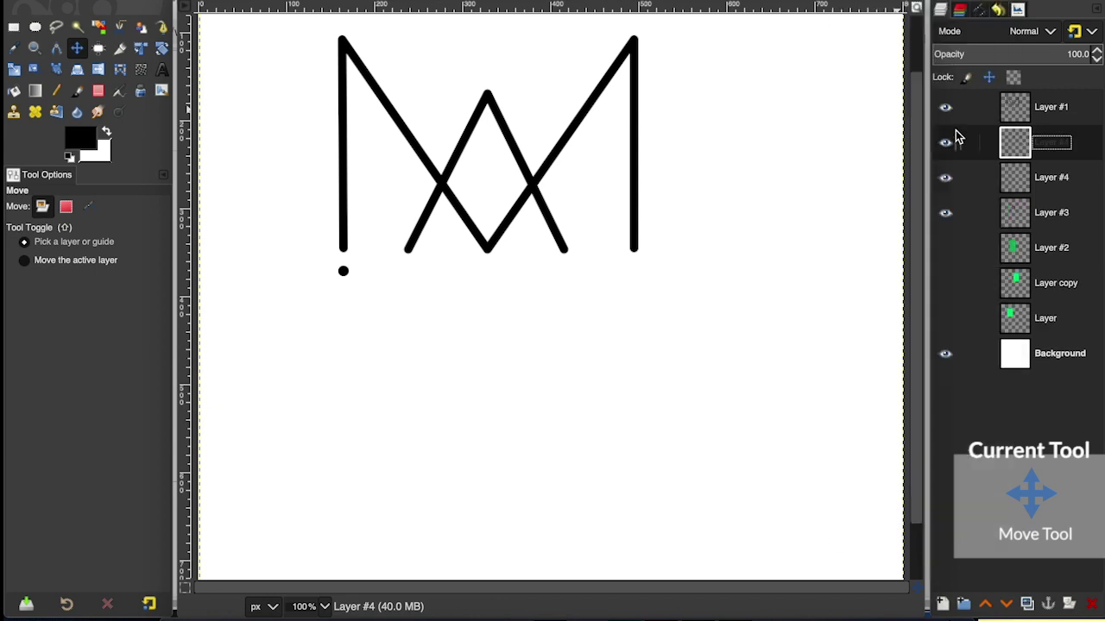
Move the duplicated dot 330 px horizontally so it sits just below the M outline's right leg
left_click_drag(343, 272, 633, 276)
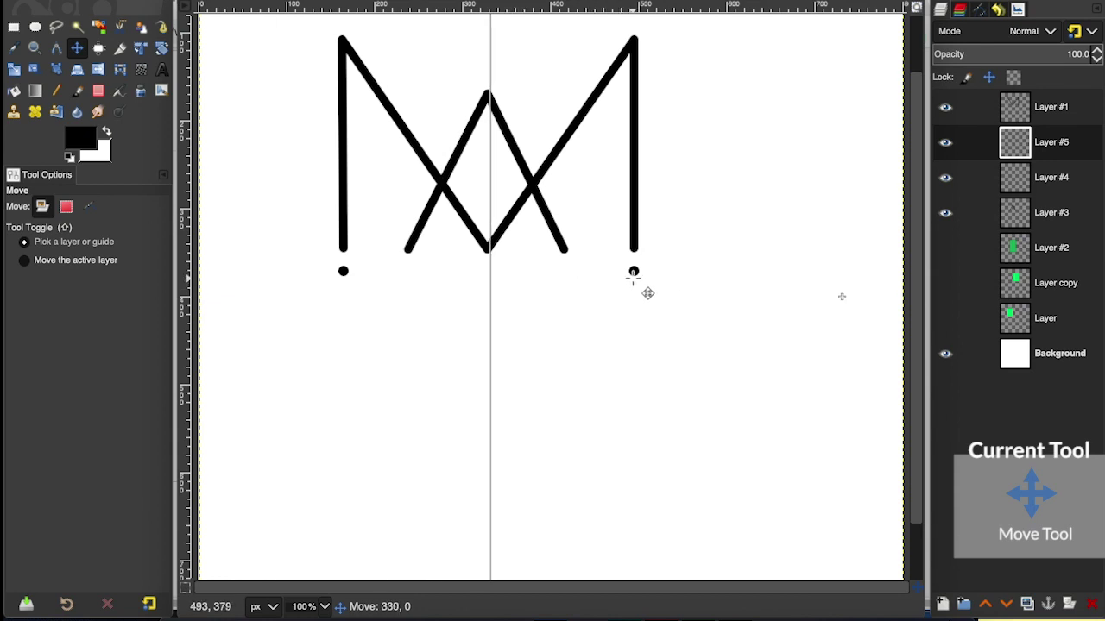
left_click_drag(633, 276, 634, 278)
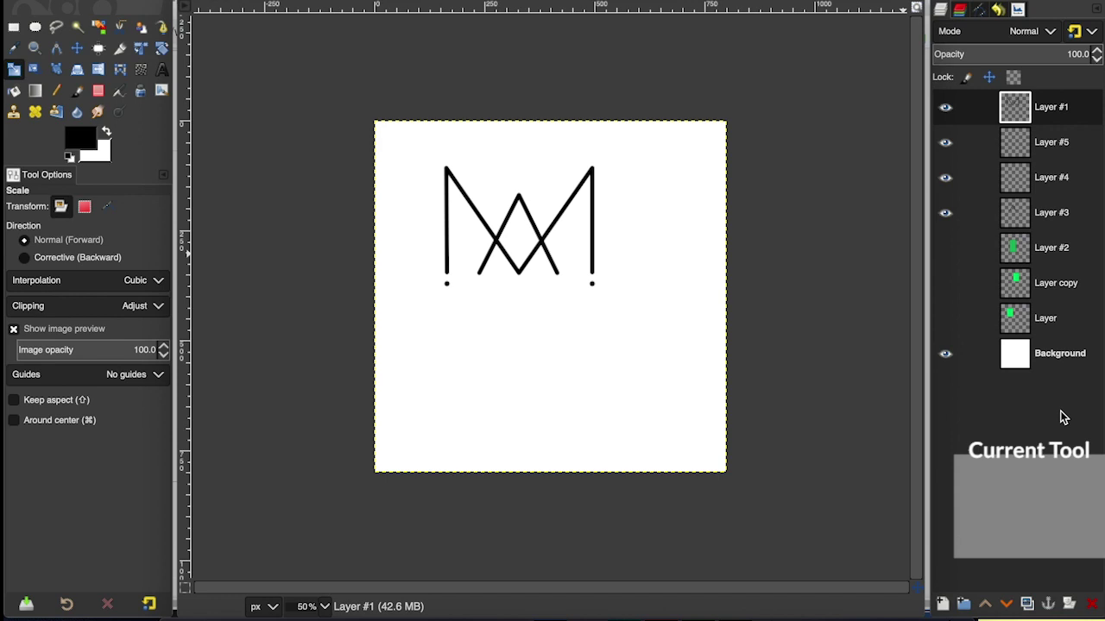
Create a layer group and put Layer #1, Layer #5, Layer #4 and Layer #3 into it
left_click(964, 605)
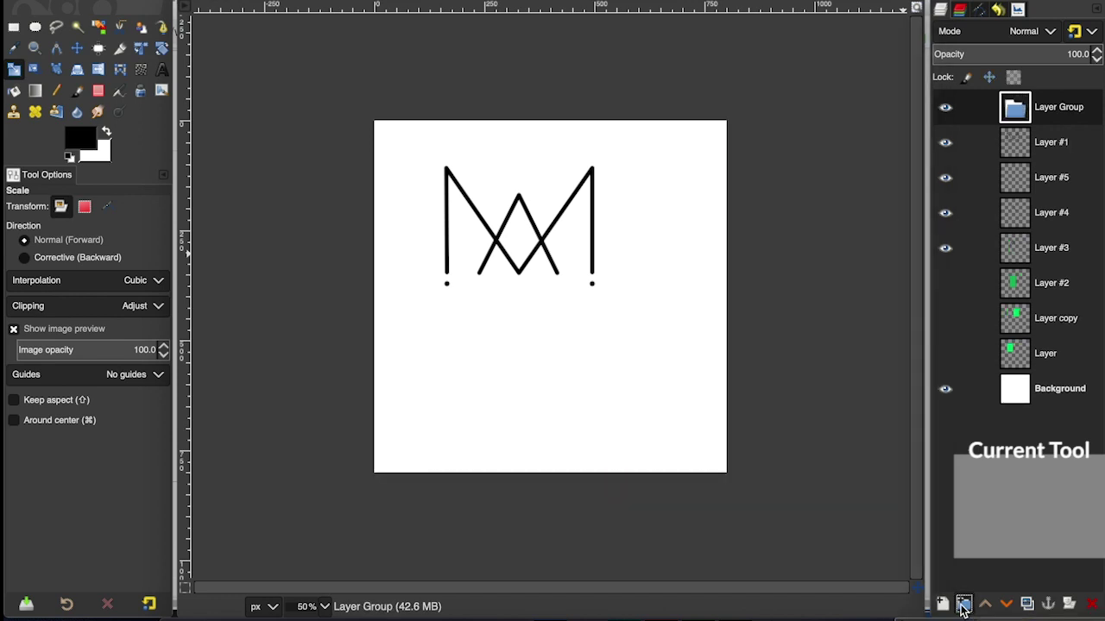
left_click_drag(1019, 153, 1032, 121)
left_click_drag(1021, 182, 1022, 112)
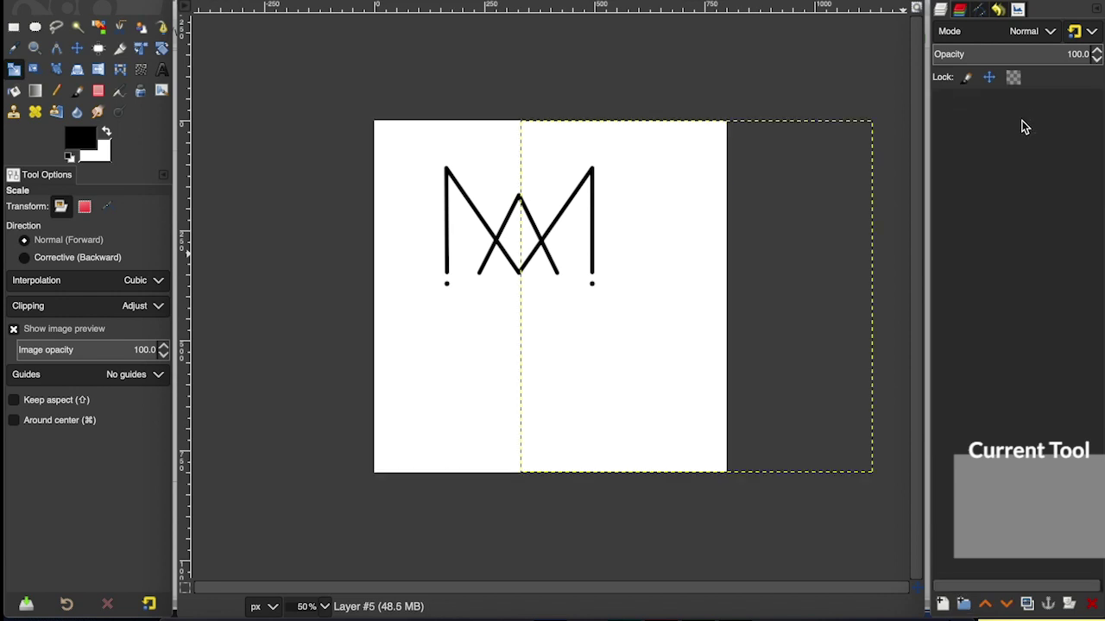
left_click_drag(1019, 216, 1026, 112)
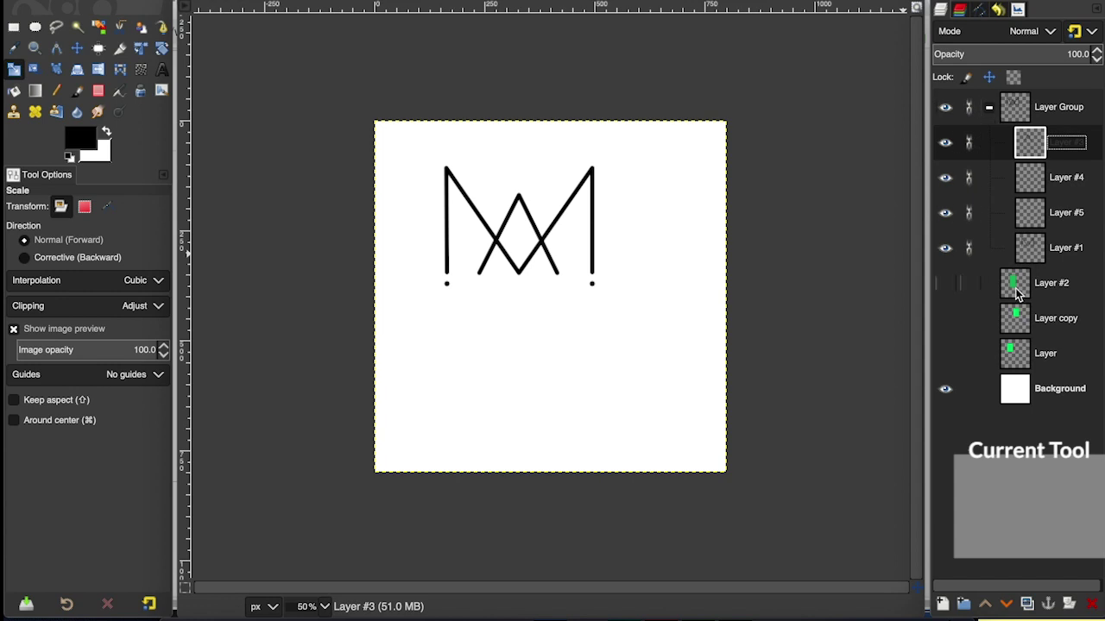
Scale the layer group to 580 × 411 px and move the logo to the upper middle of the canvas
left_click(1036, 108)
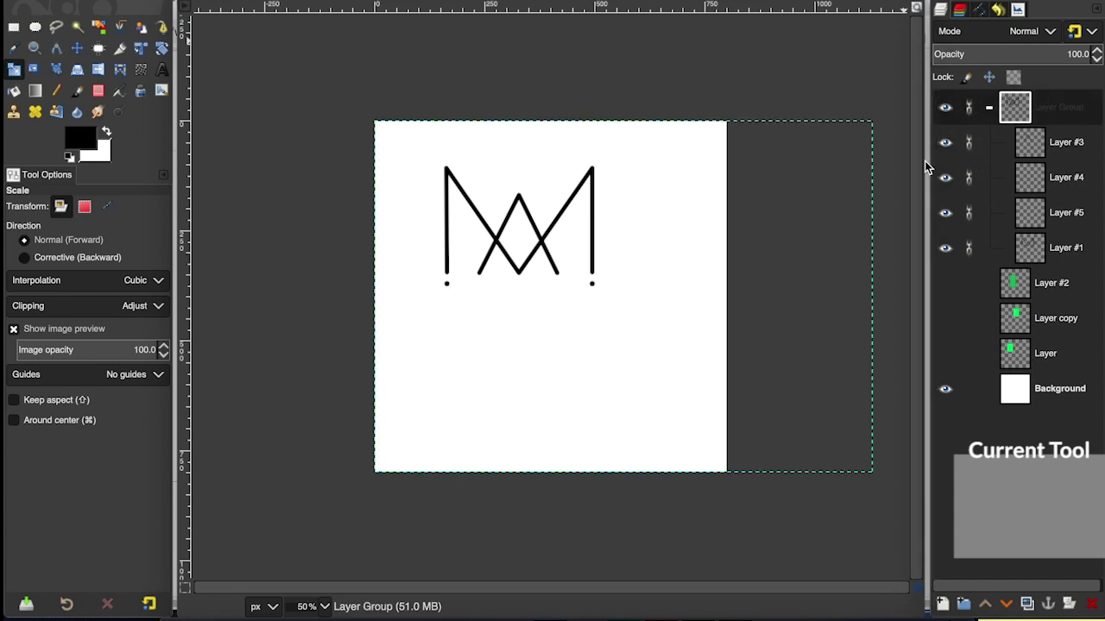
left_click(599, 208)
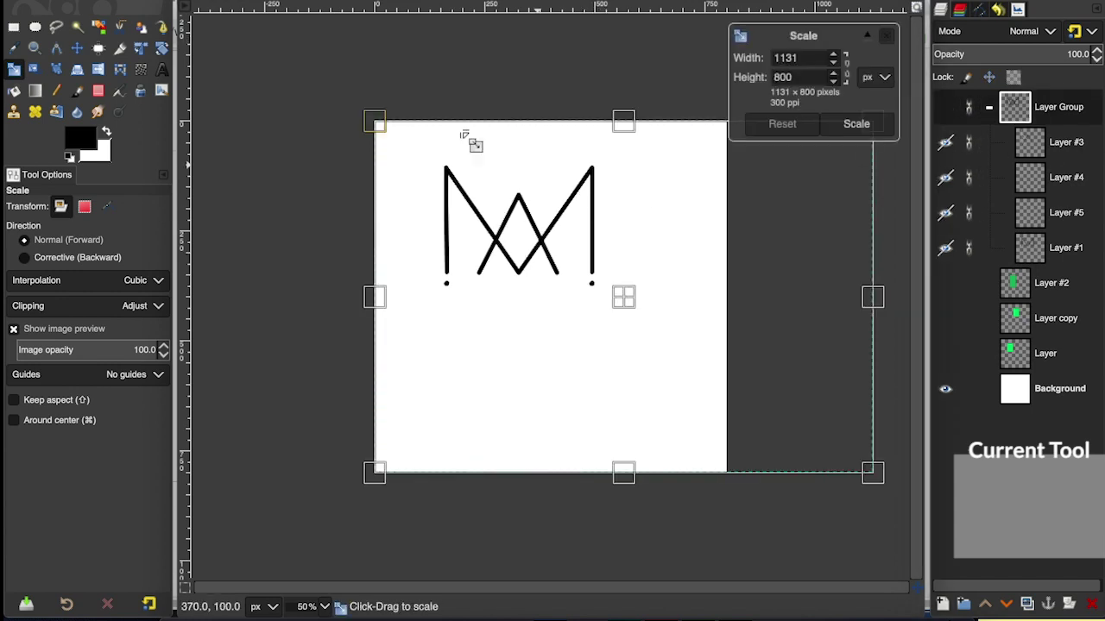
left_click_drag(387, 130, 618, 302)
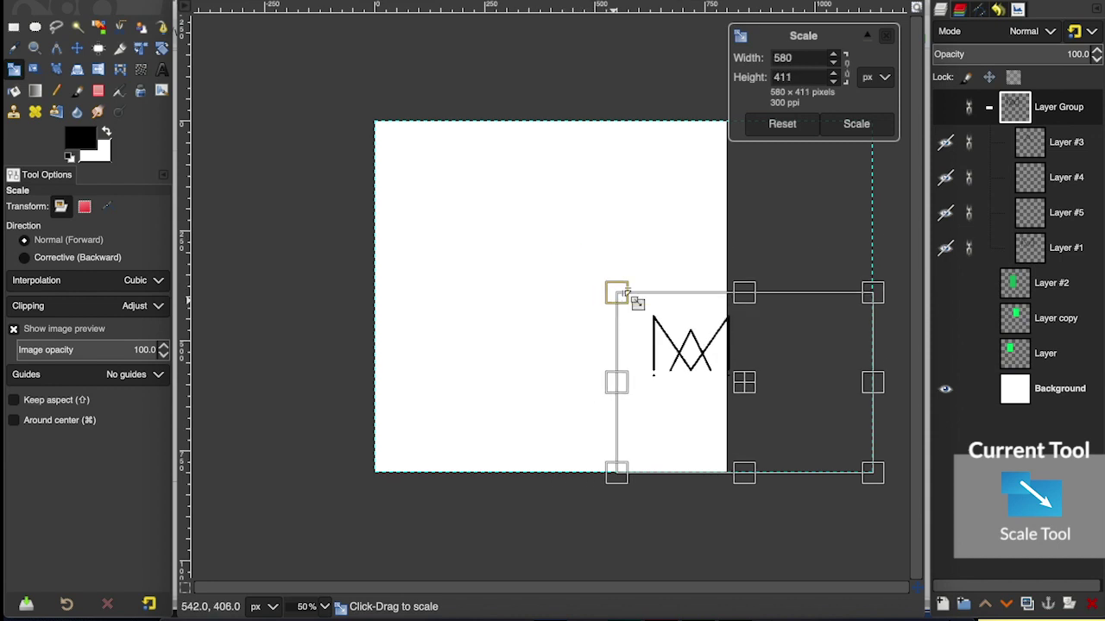
left_click(860, 124)
key("m")
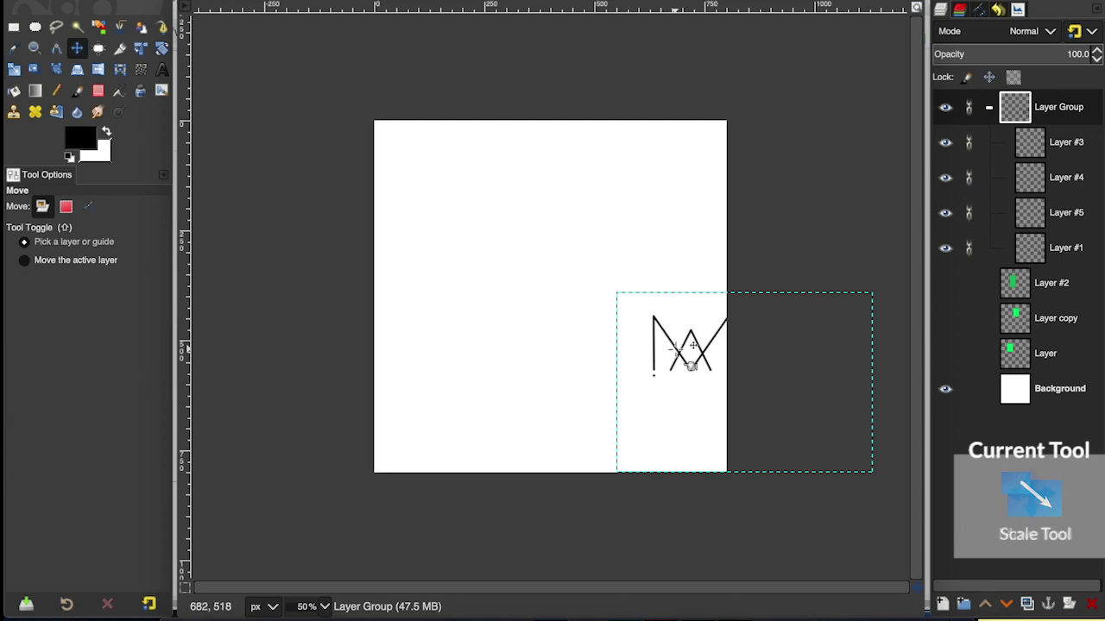
left_click_drag(682, 352, 553, 259)
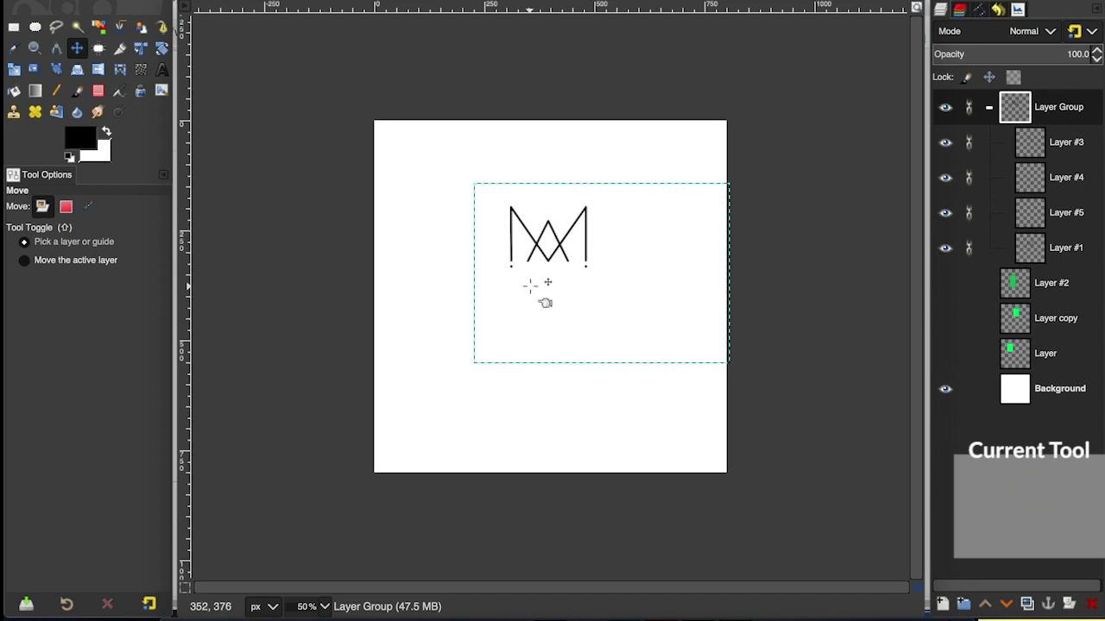
Make a rectangular selection of about 188 × 150 px around the logo and crop the layer group to it
left_click(14, 26)
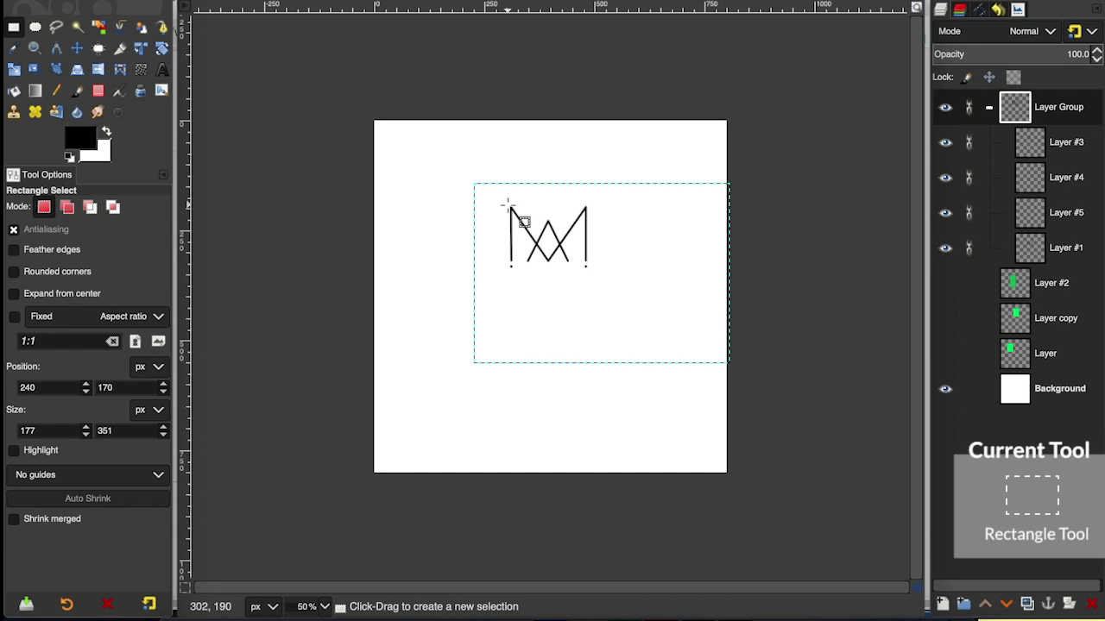
mouse_move(508, 204)
left_mouse_down()
mouse_move(548, 268)
mouse_move(592, 272)
left_mouse_up()
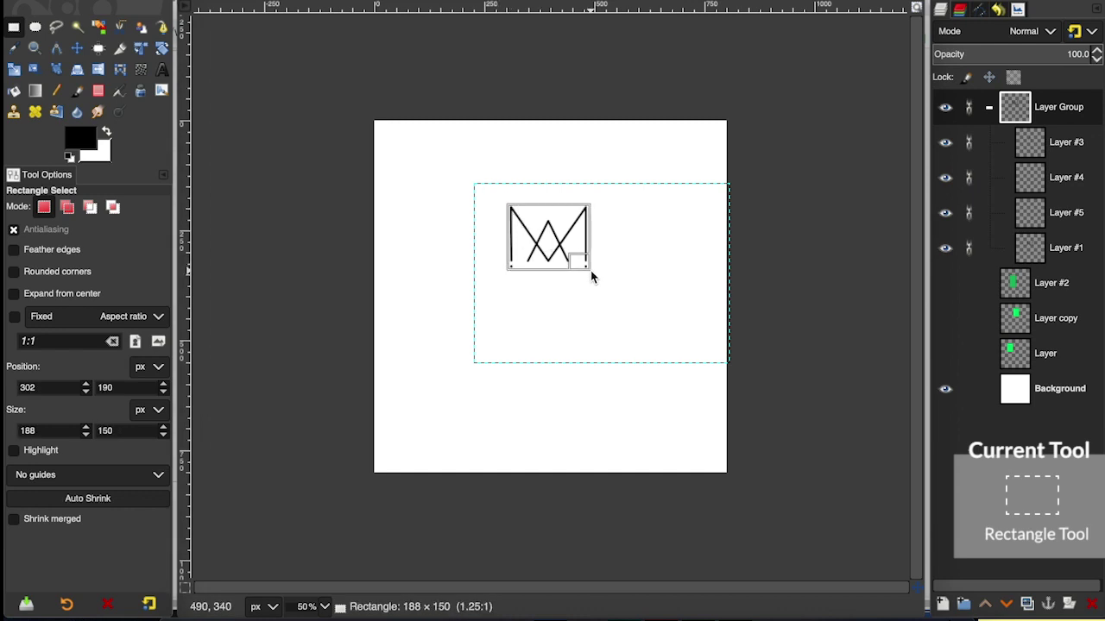
left_click_drag(590, 270, 590, 270)
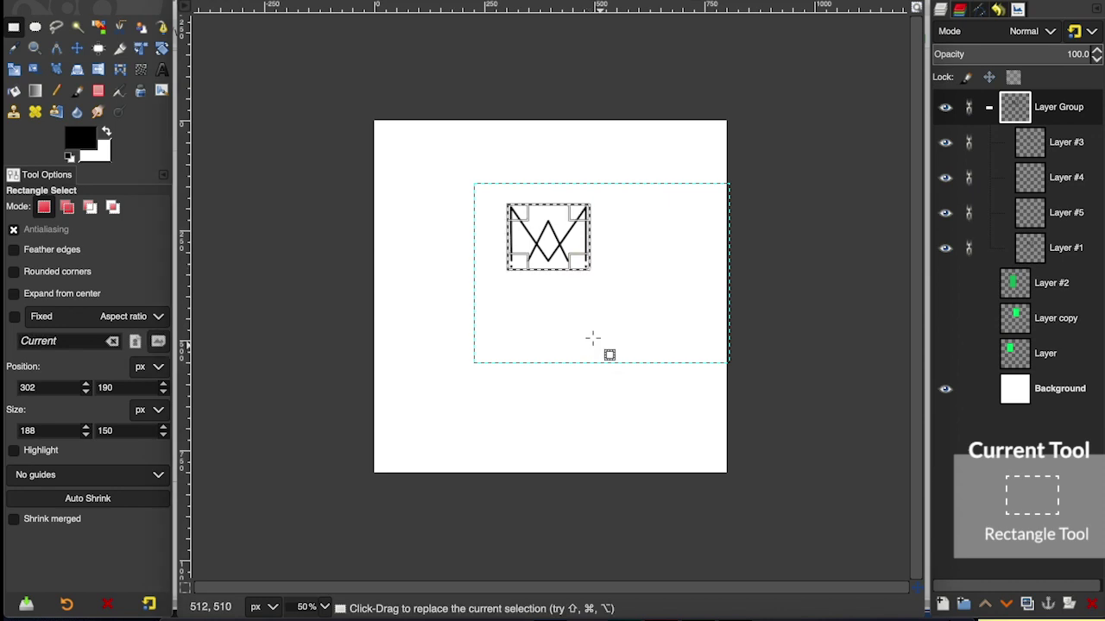
left_click(362, 1)
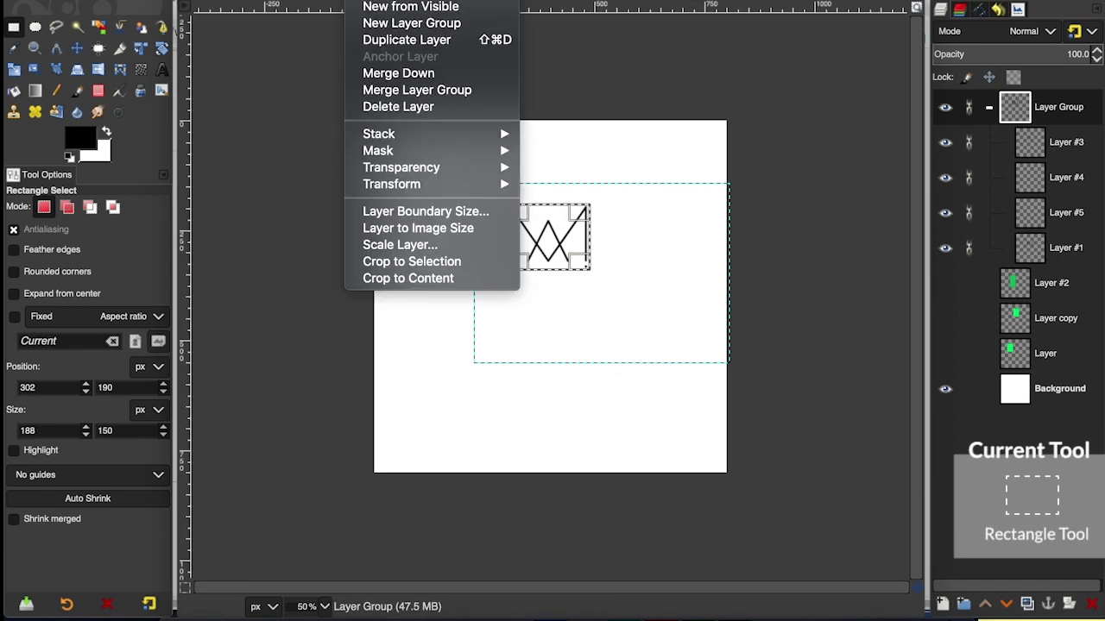
left_click(437, 265)
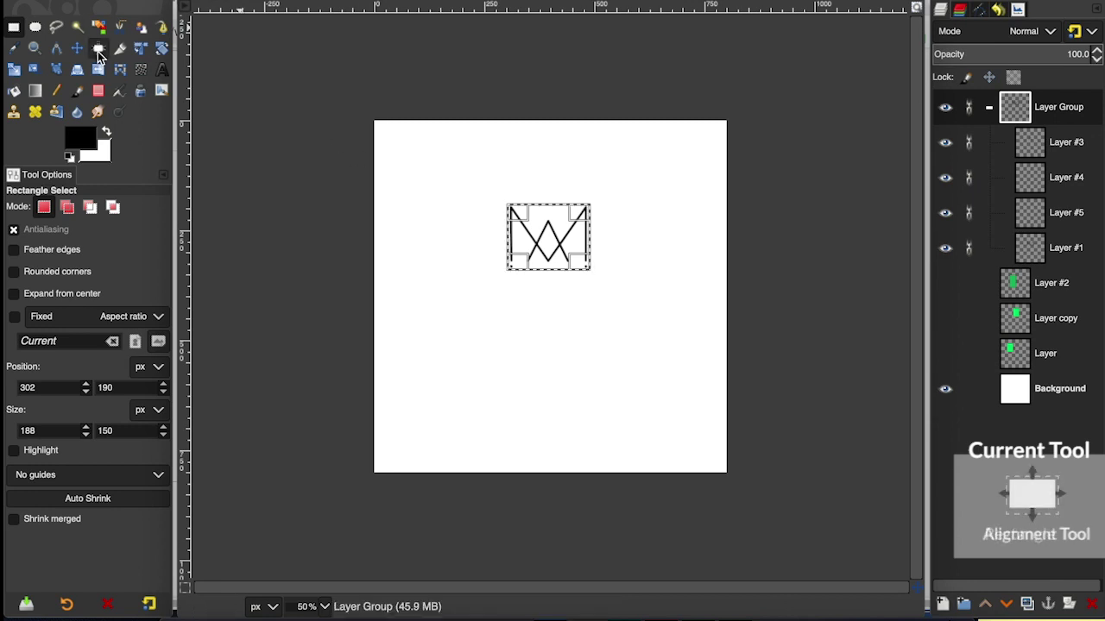
Centre the layer group horizontally on the canvas with the Align tool, and clear the selection
left_click(99, 52)
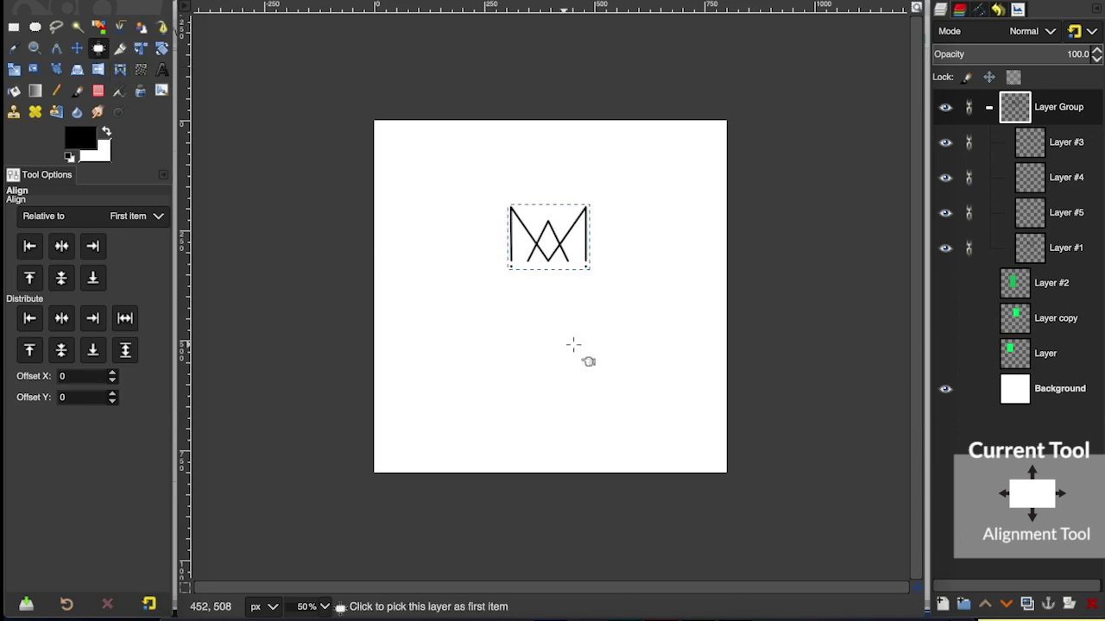
left_click(574, 262)
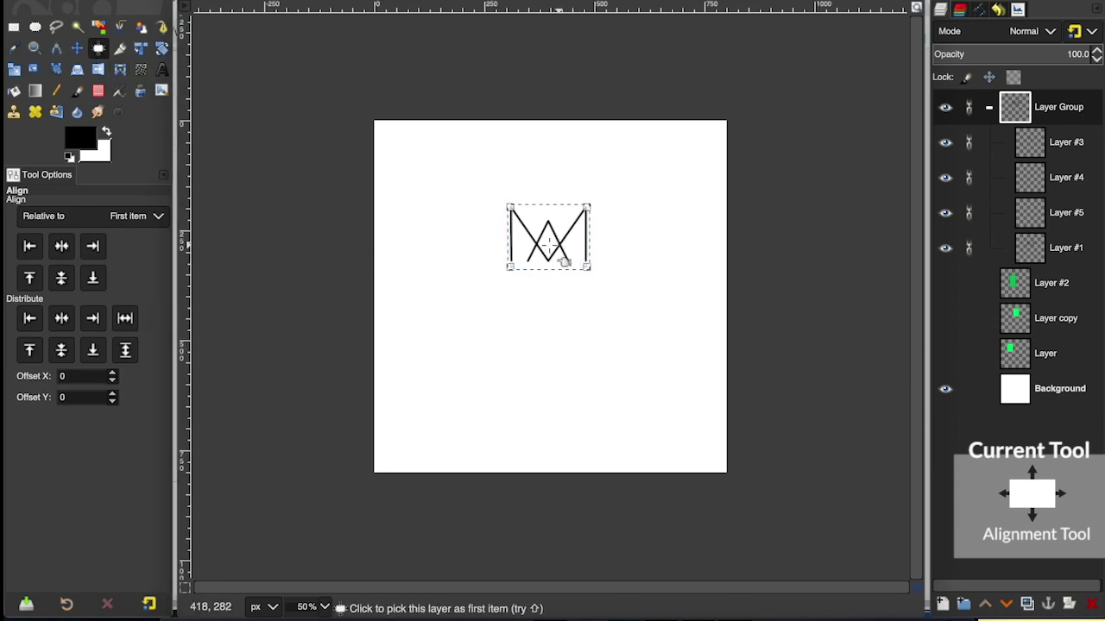
left_click(62, 247)
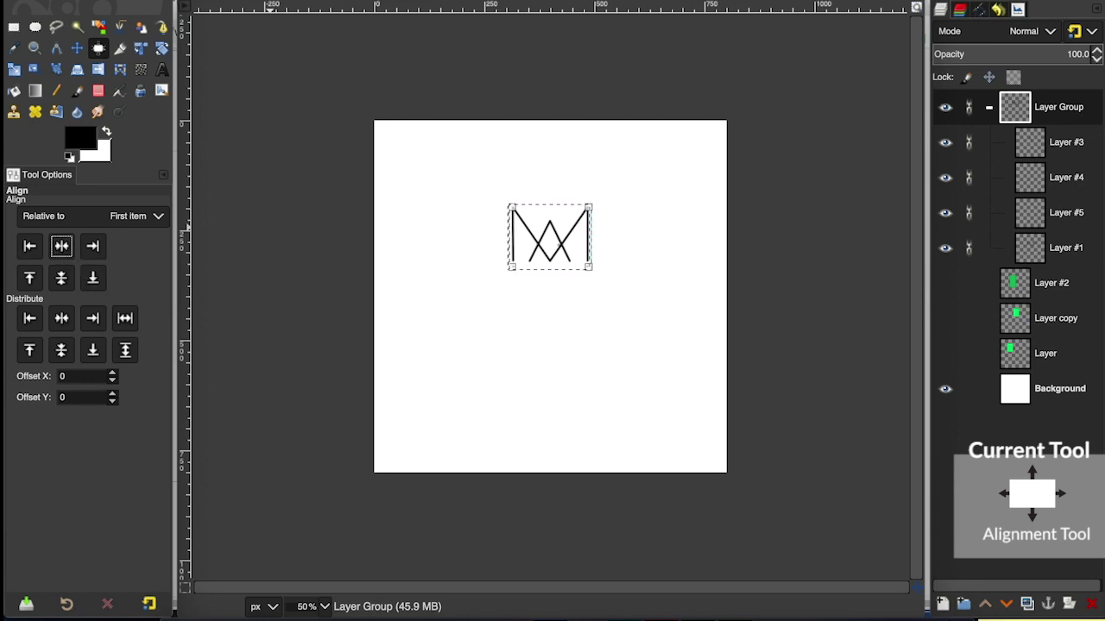
left_click(226, 1)
left_click(235, 6)
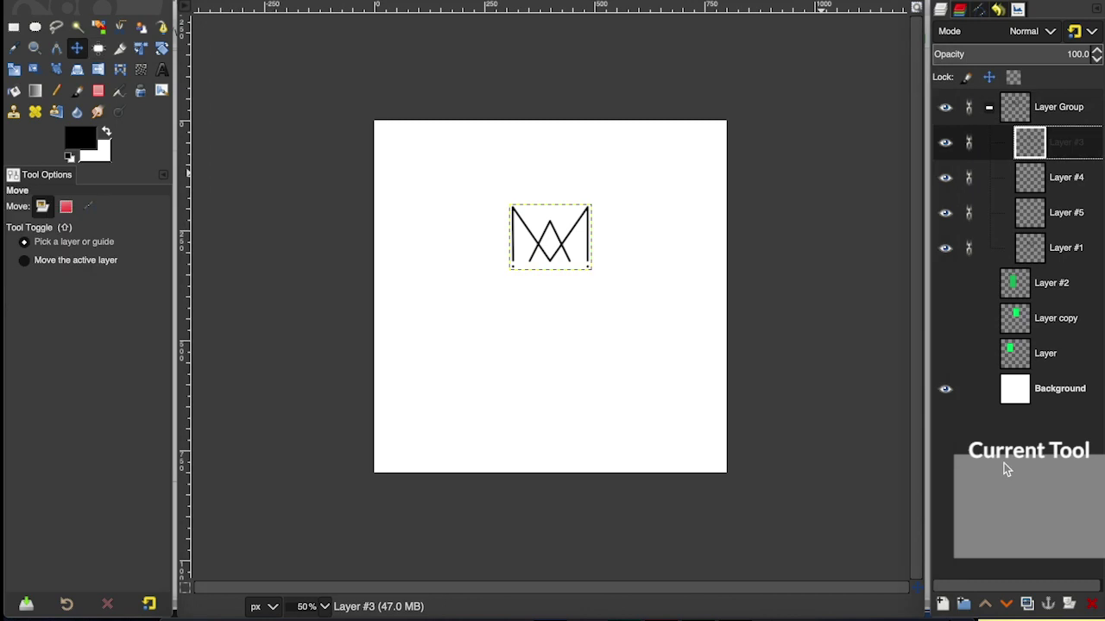
Collapse the layer group, select Layer #2, and set the Text tool's font to Athelas
left_click(990, 110)
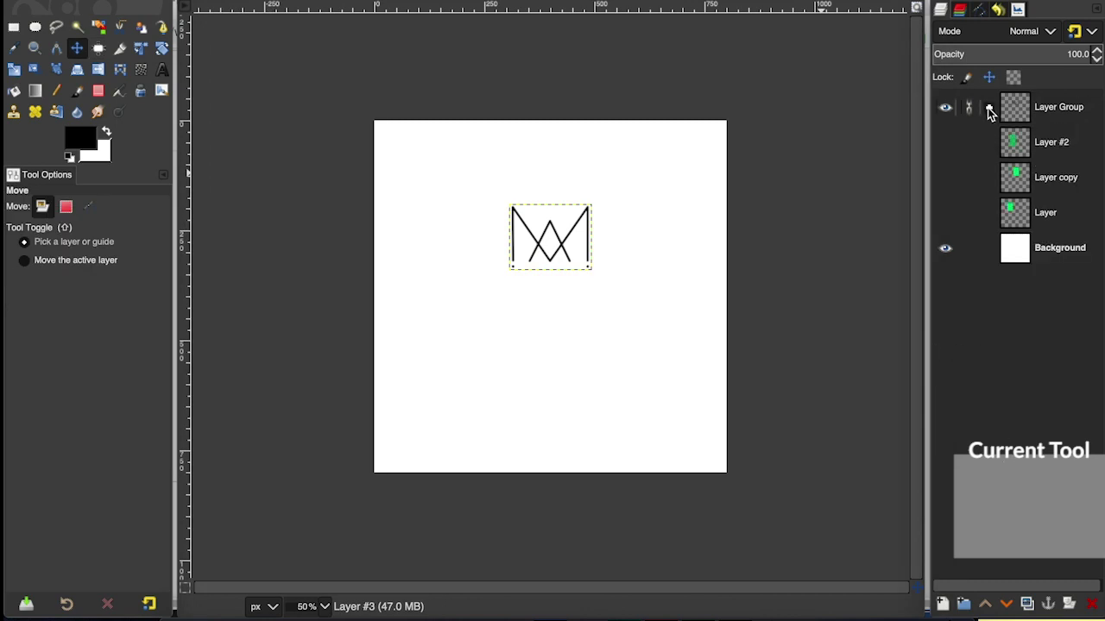
left_click(1037, 152)
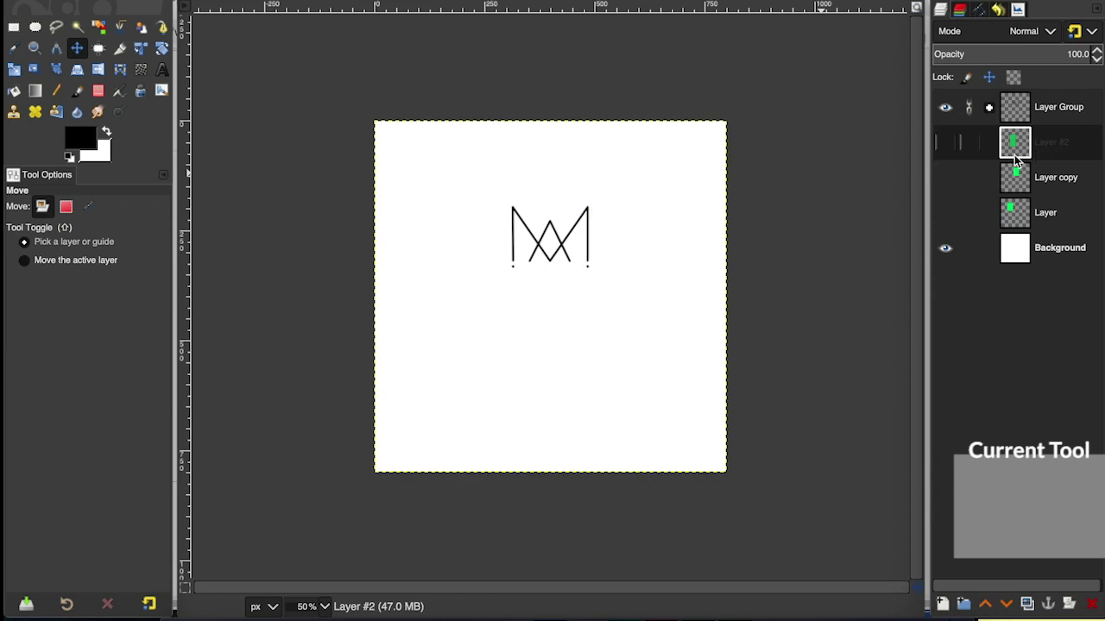
left_click(163, 74)
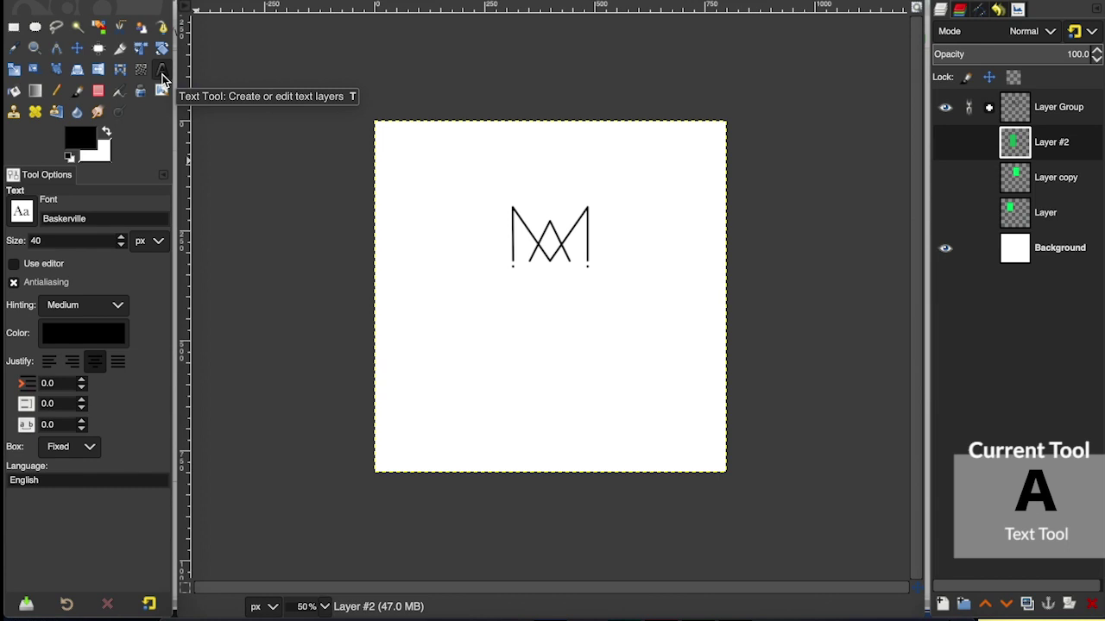
left_click_drag(116, 218, 7, 200)
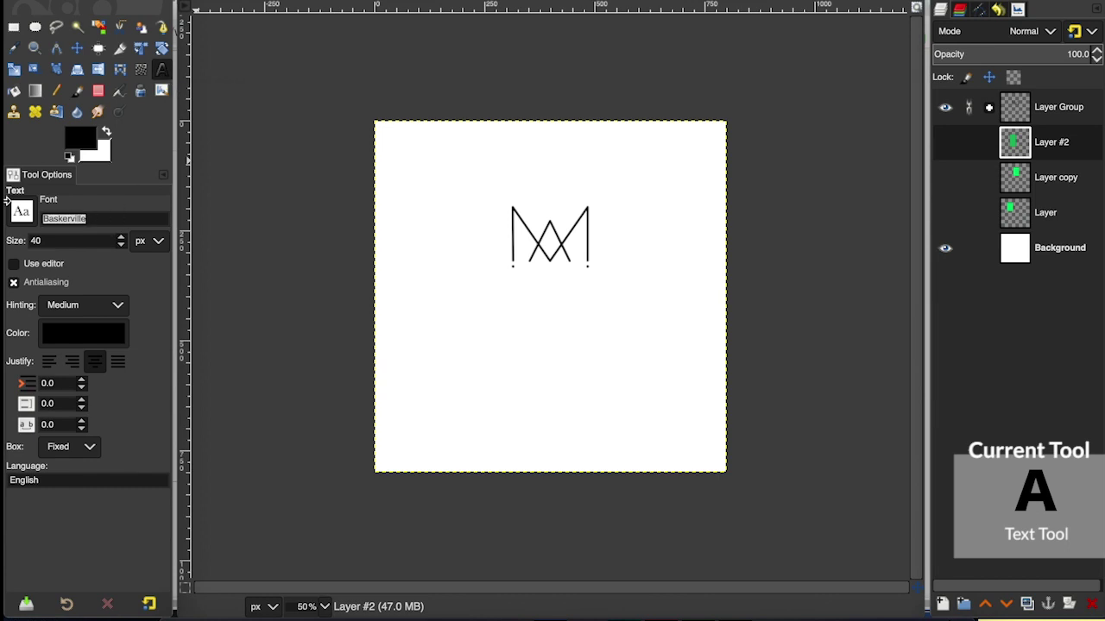
type("athelas")
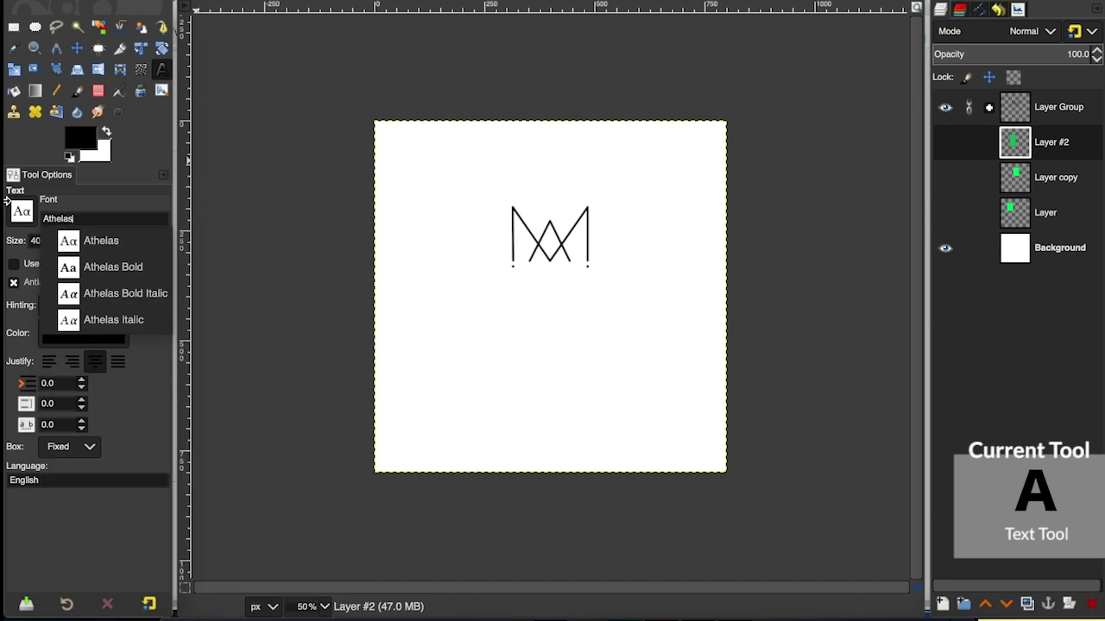
left_click(74, 241)
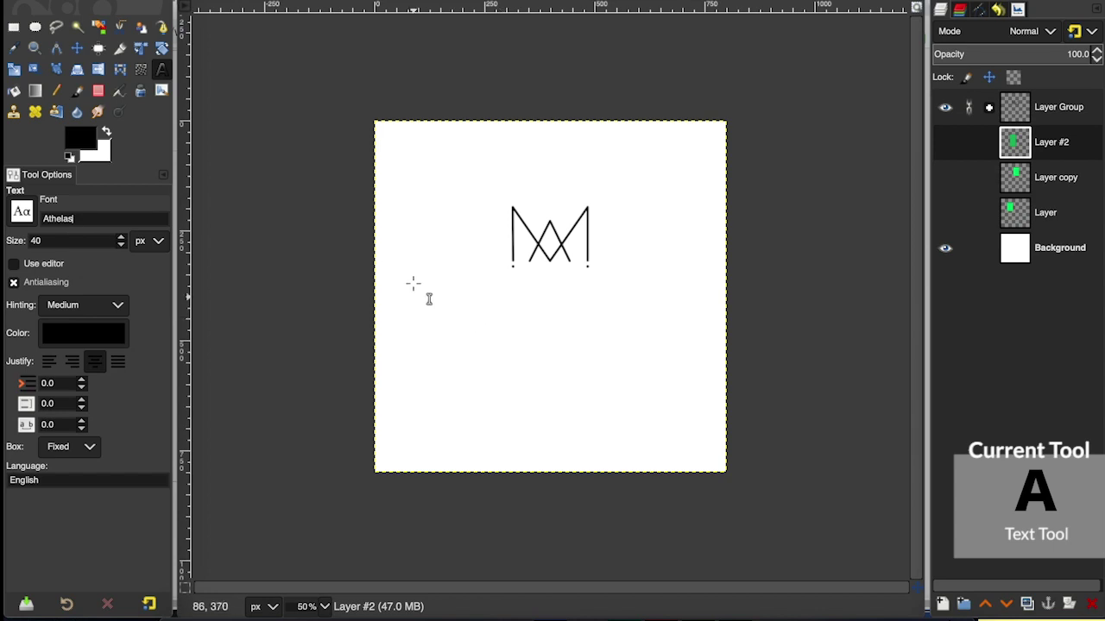
Draw a wide text box just below the logo and enter the text PREMIUM
left_click_drag(412, 277, 701, 369)
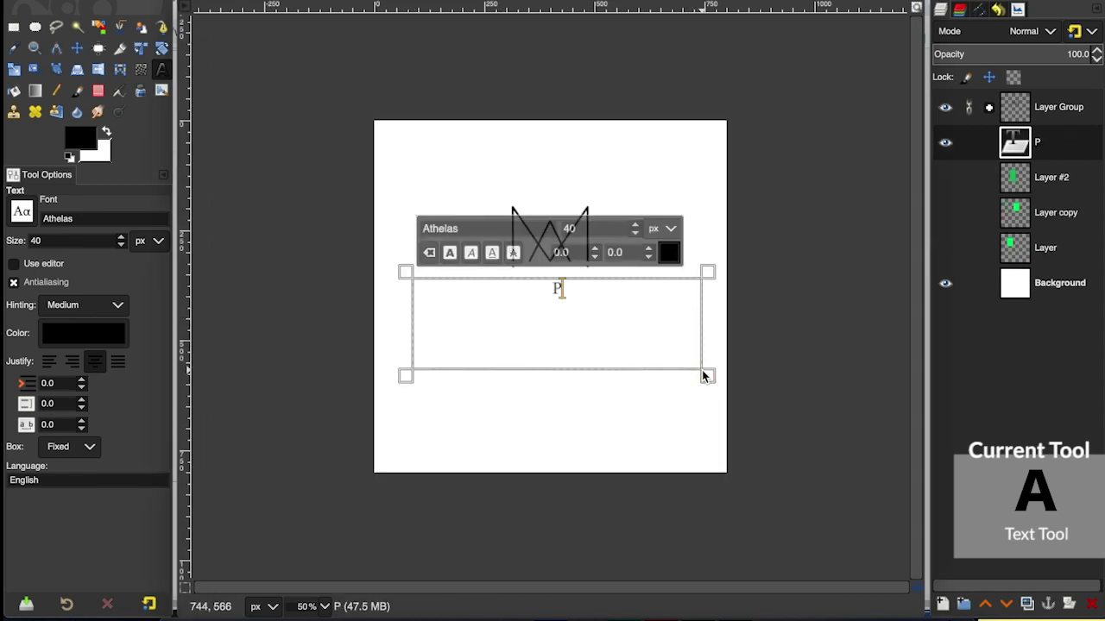
type("Prem")
key("BackSpace")
key("BackSpace")
key("BackSpace")
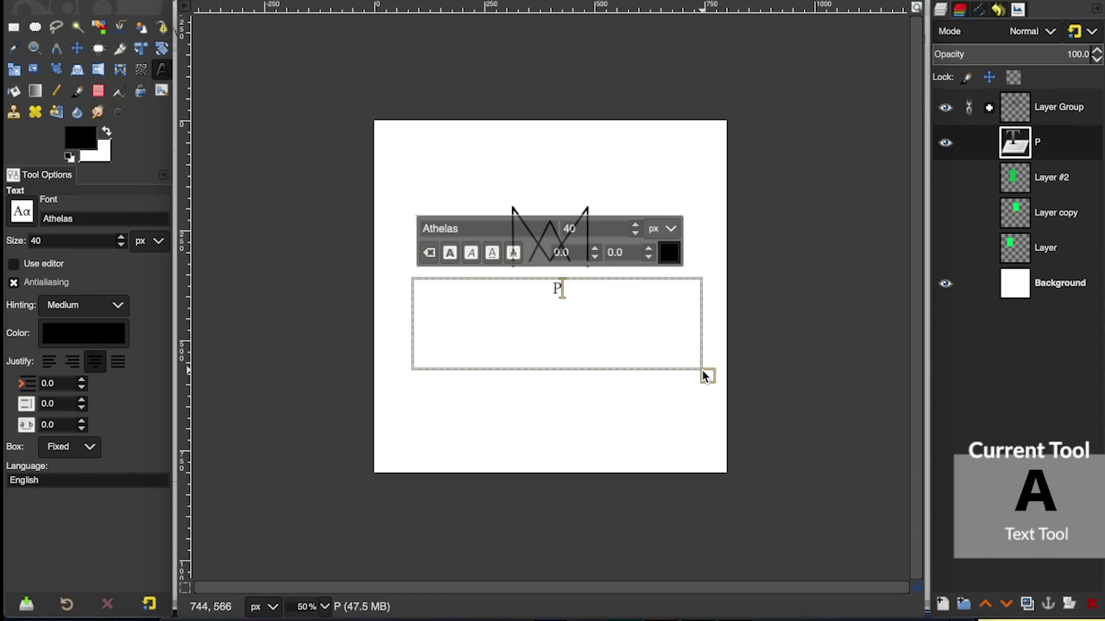
type("REMIUM")
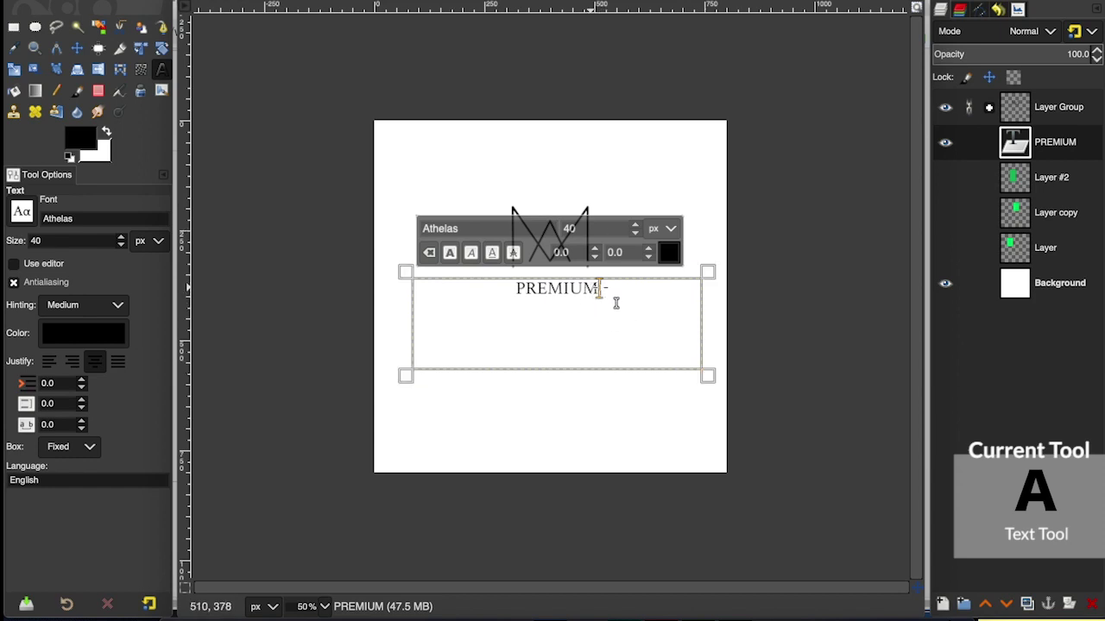
Set the size of the whole PREMIUM text to 127 px and leave text editing
left_click_drag(619, 302, 518, 301)
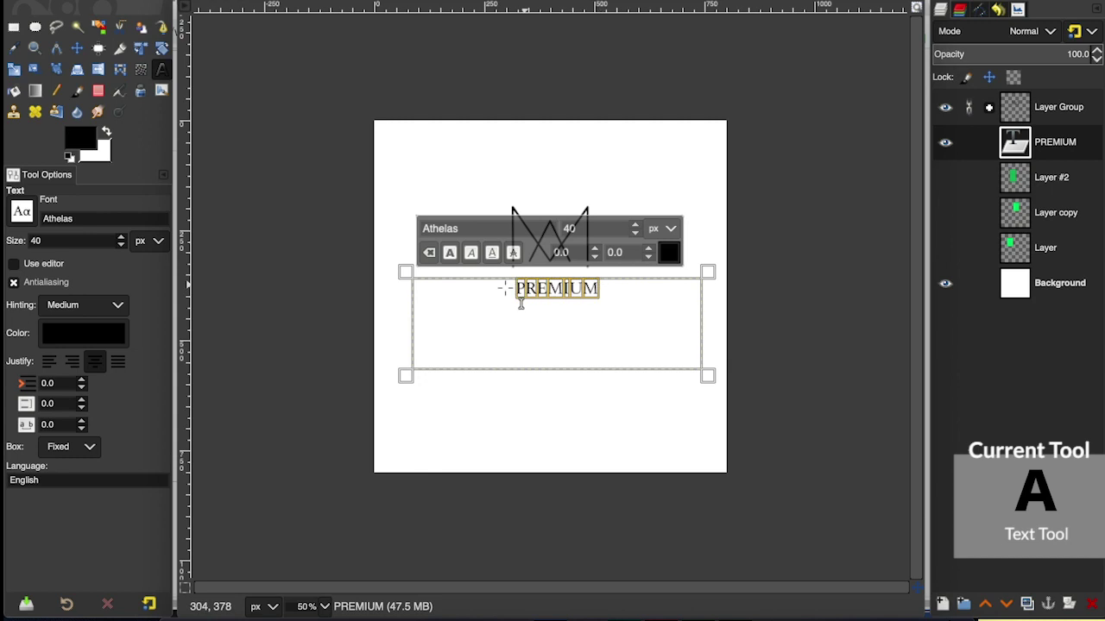
left_click(121, 239)
left_click(121, 241)
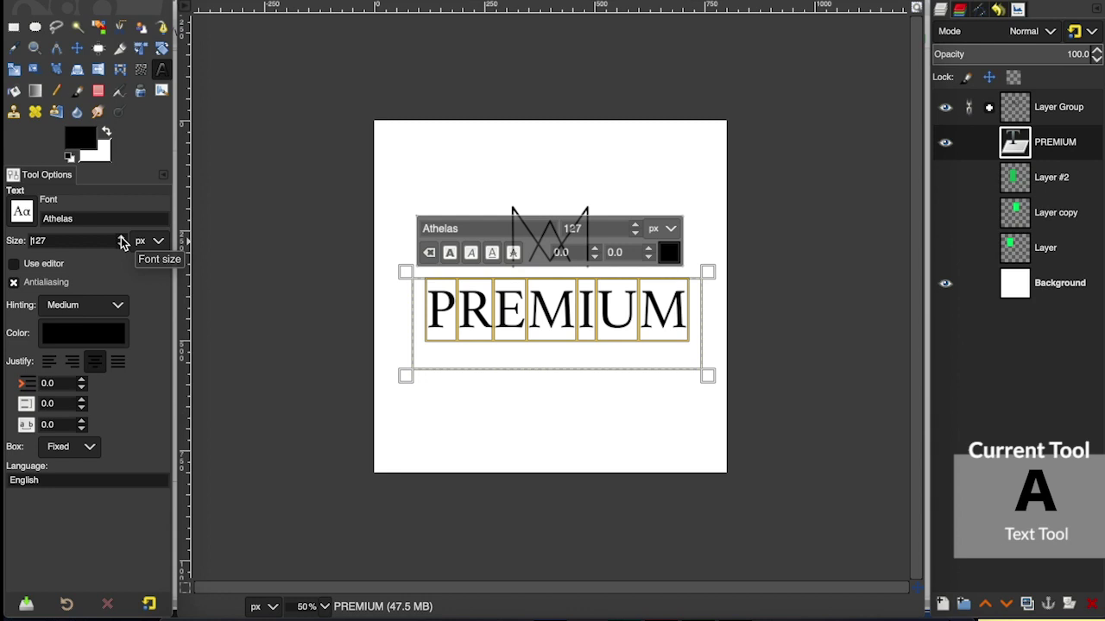
left_click(77, 48)
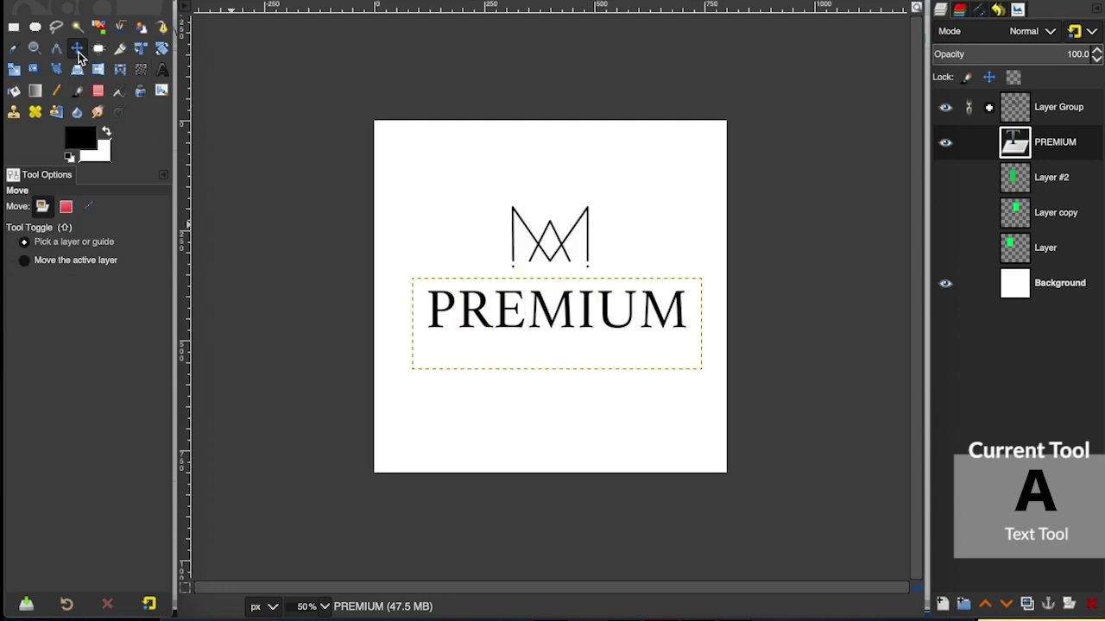
Draw a text box below PREMIUM, set the text size to 60 px, and enter the text Luxury Brand
left_click(162, 69)
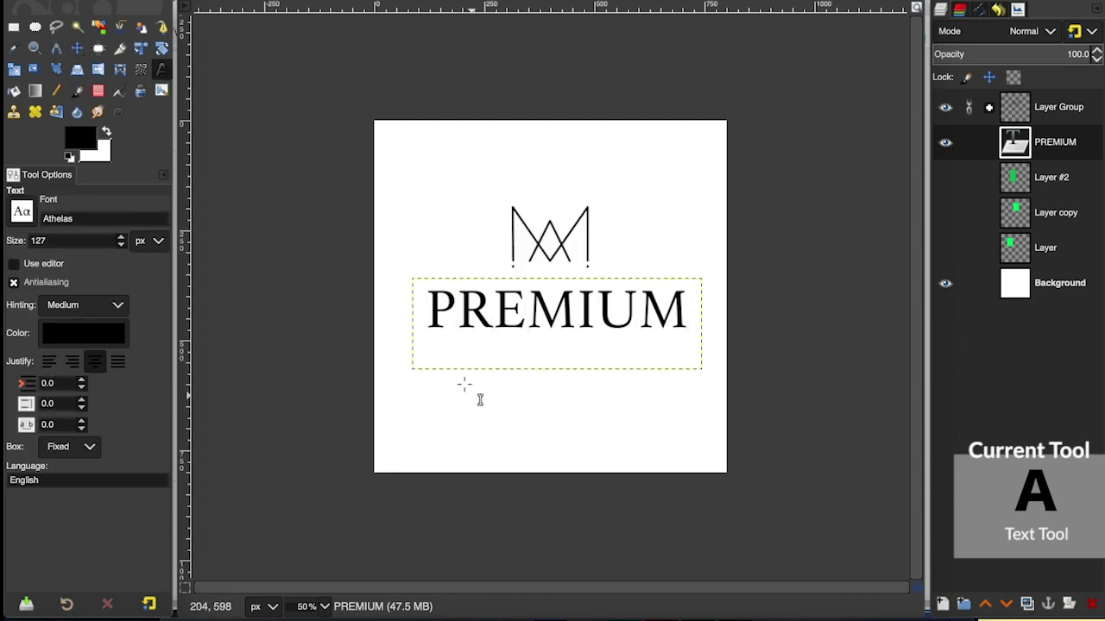
left_click_drag(463, 385, 658, 427)
left_click_drag(60, 240, 30, 241)
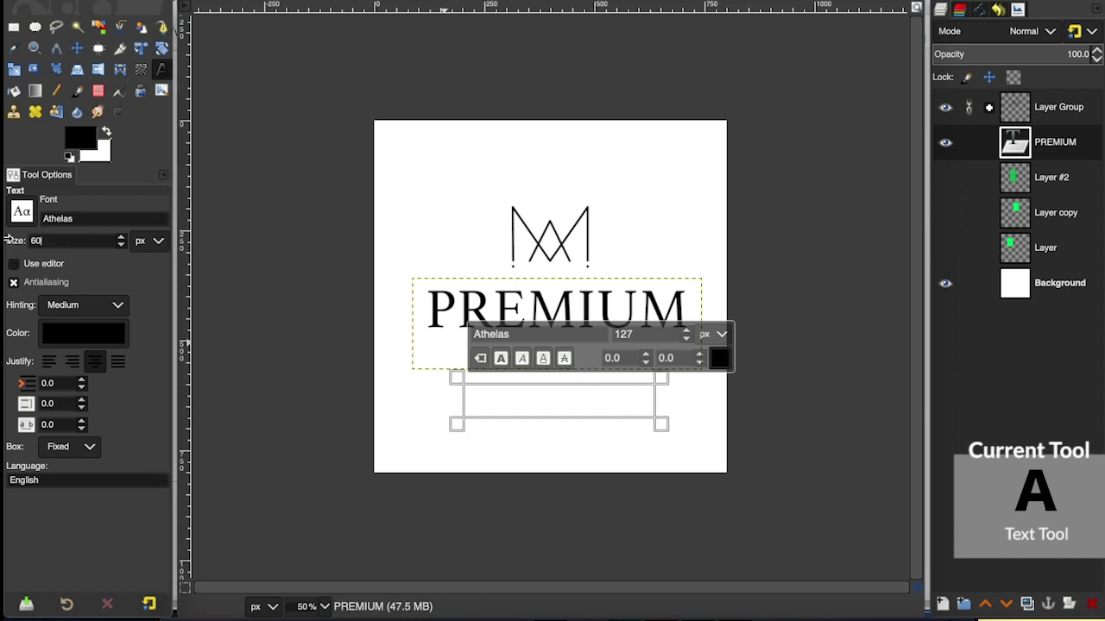
key("Return")
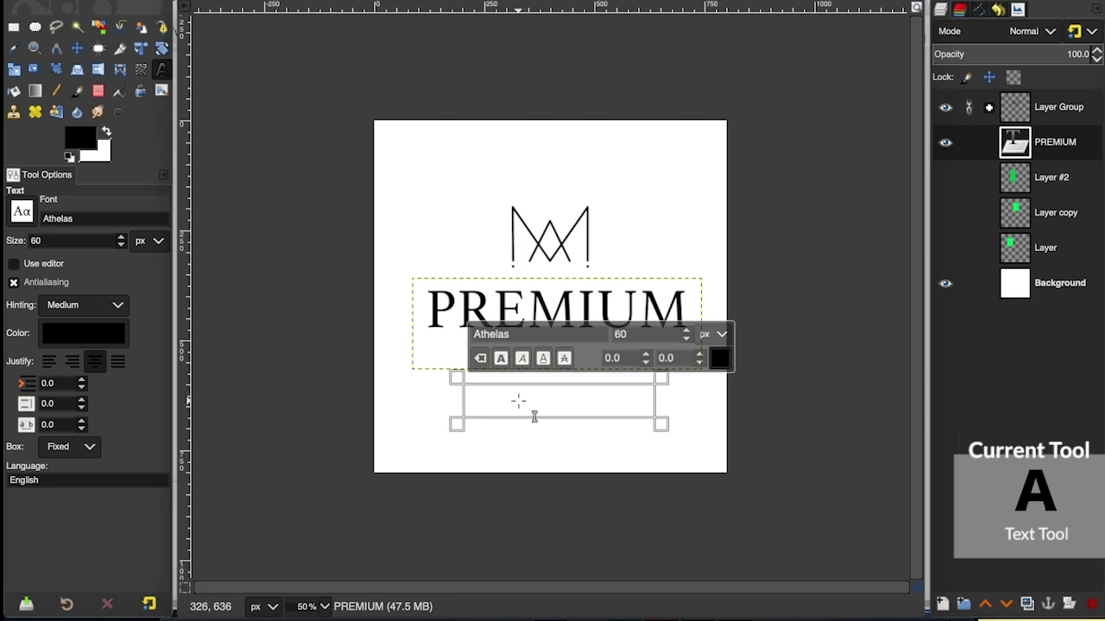
type("L")
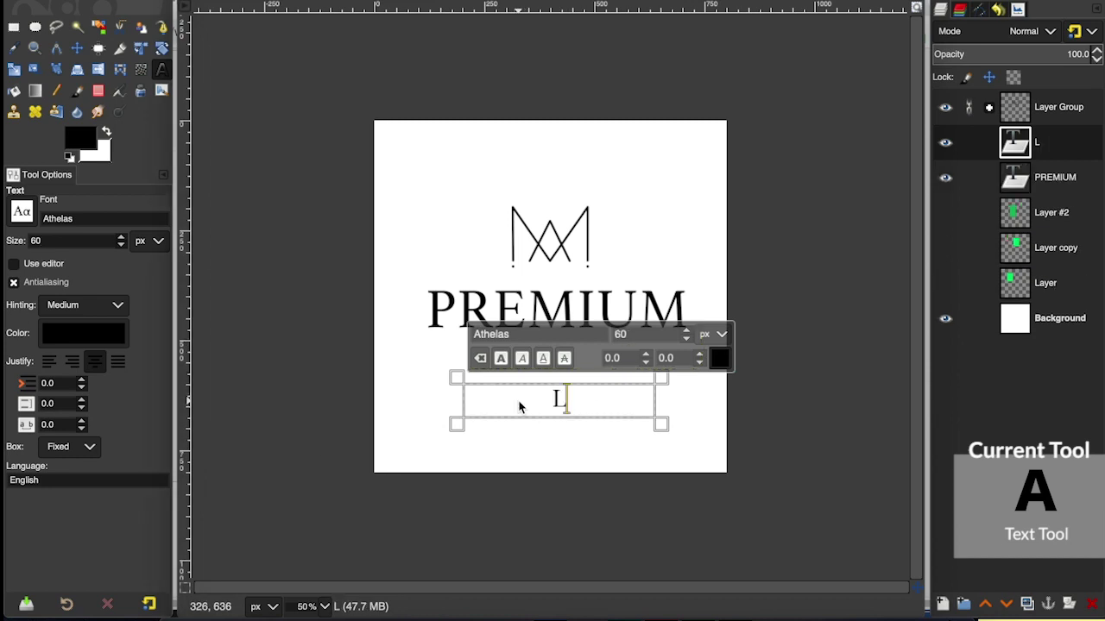
type("uxury Brand")
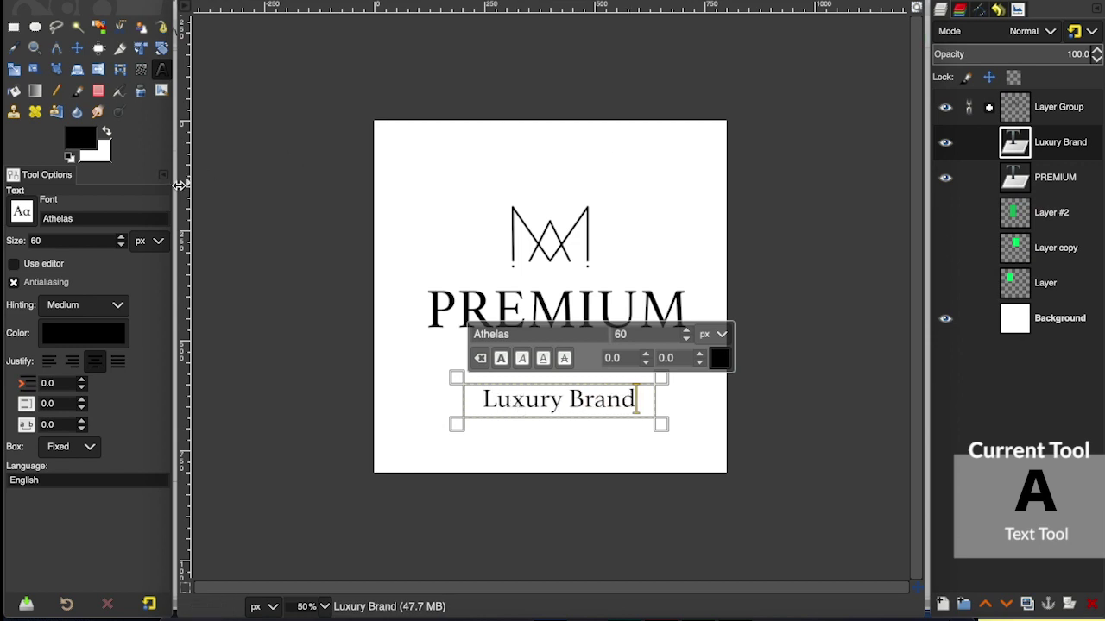
Set the Luxury Brand text's font to Baskerville and its size to 42 px
left_click(76, 219)
type("aask")
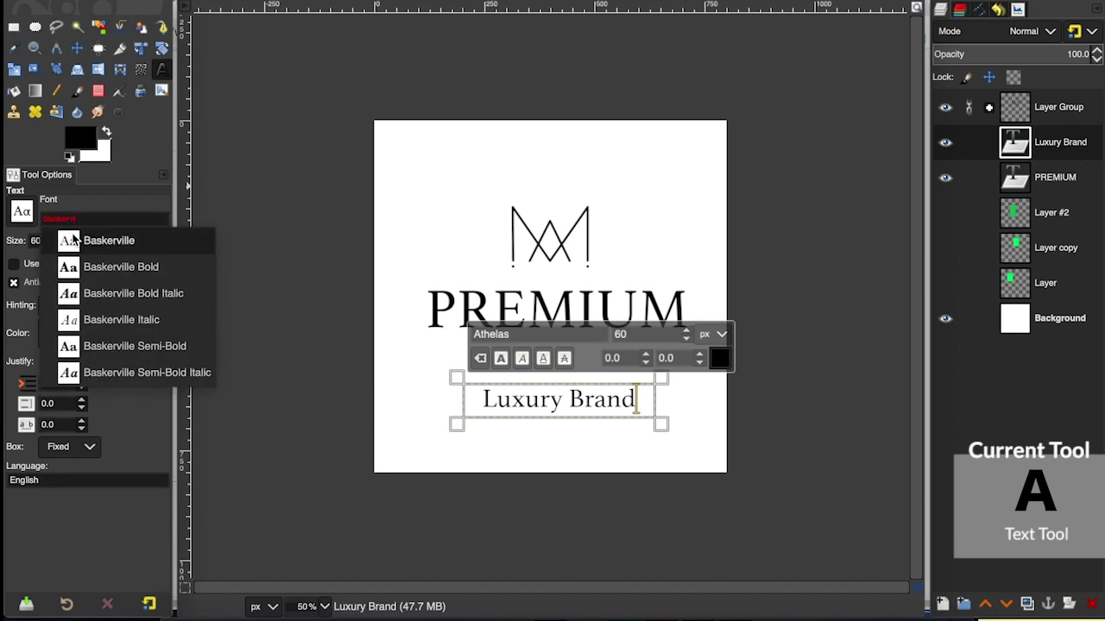
left_click(103, 241)
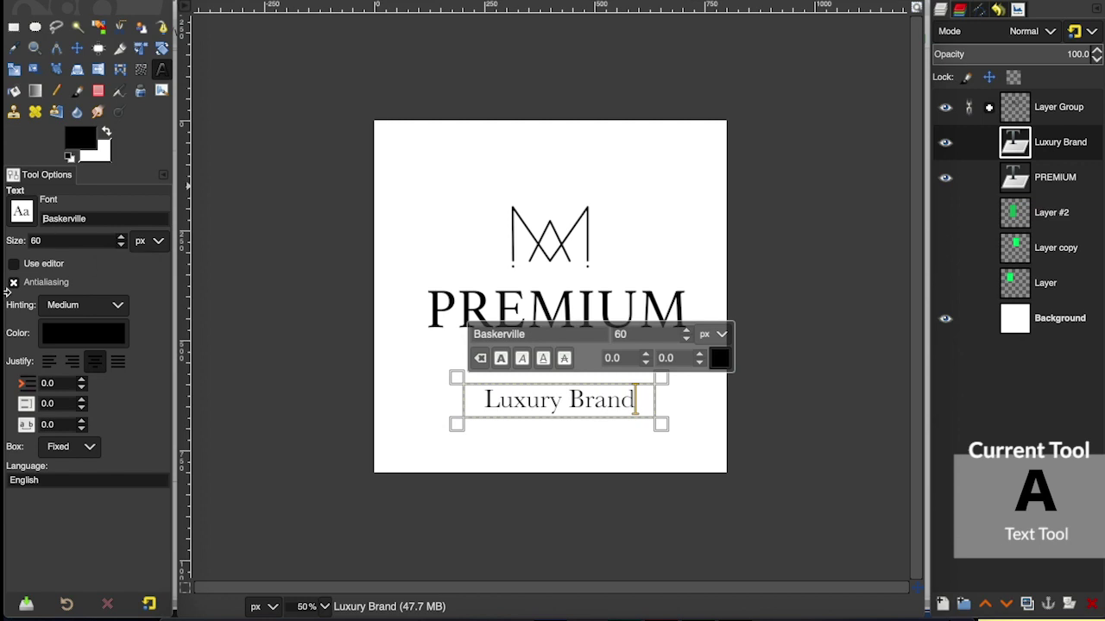
type("25")
key("Return")
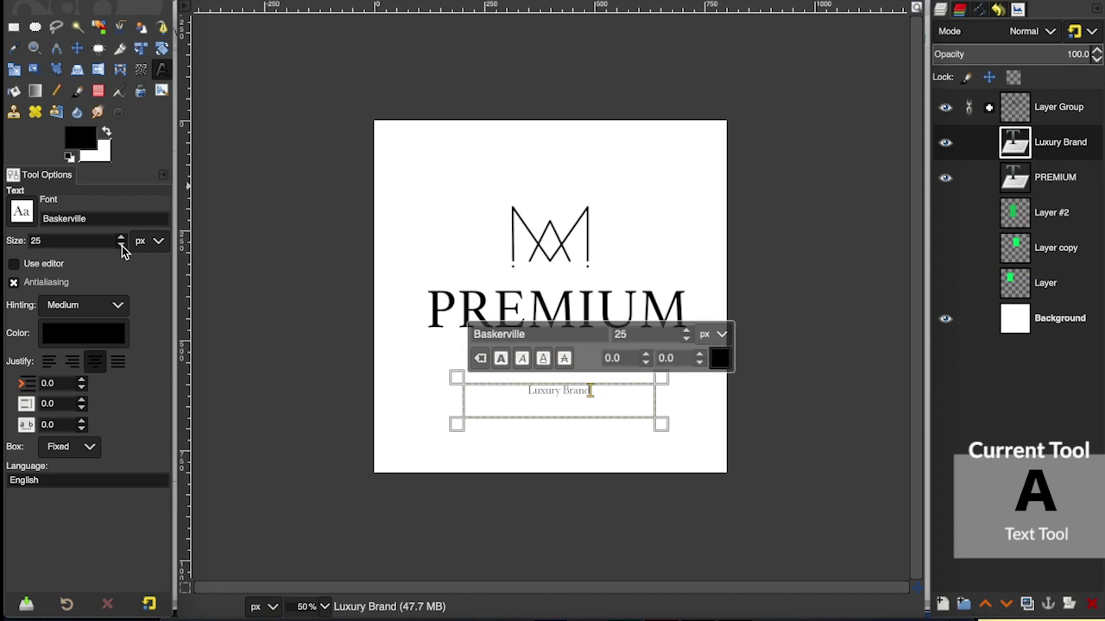
scroll(122, 240, "up", 17)
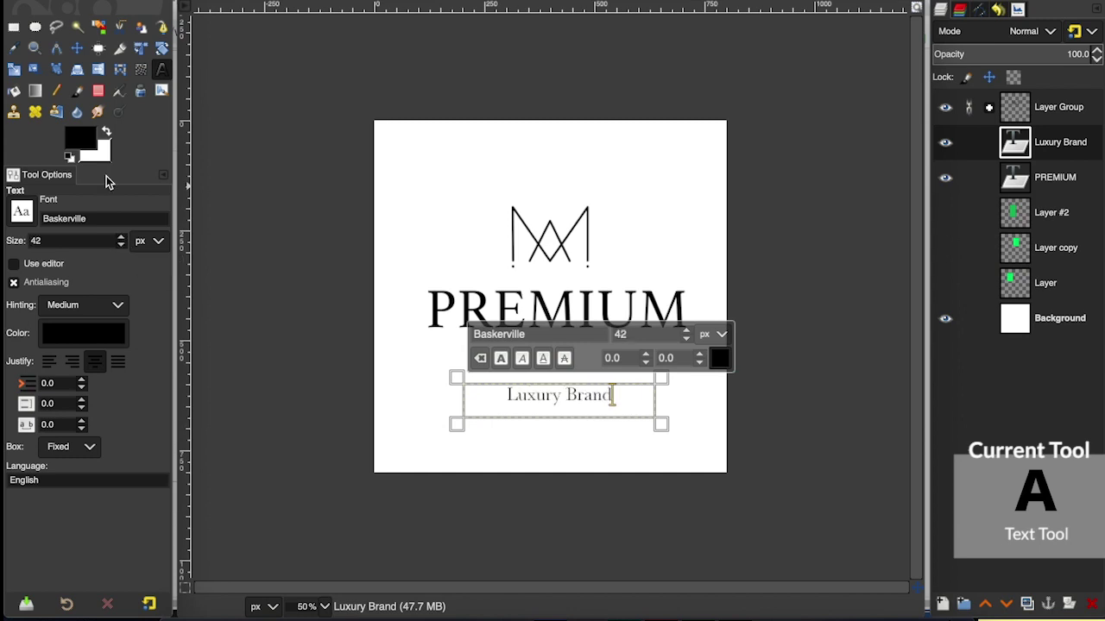
Move the Luxury Brand text up so it sits directly beneath the word PREMIUM
left_click(76, 48)
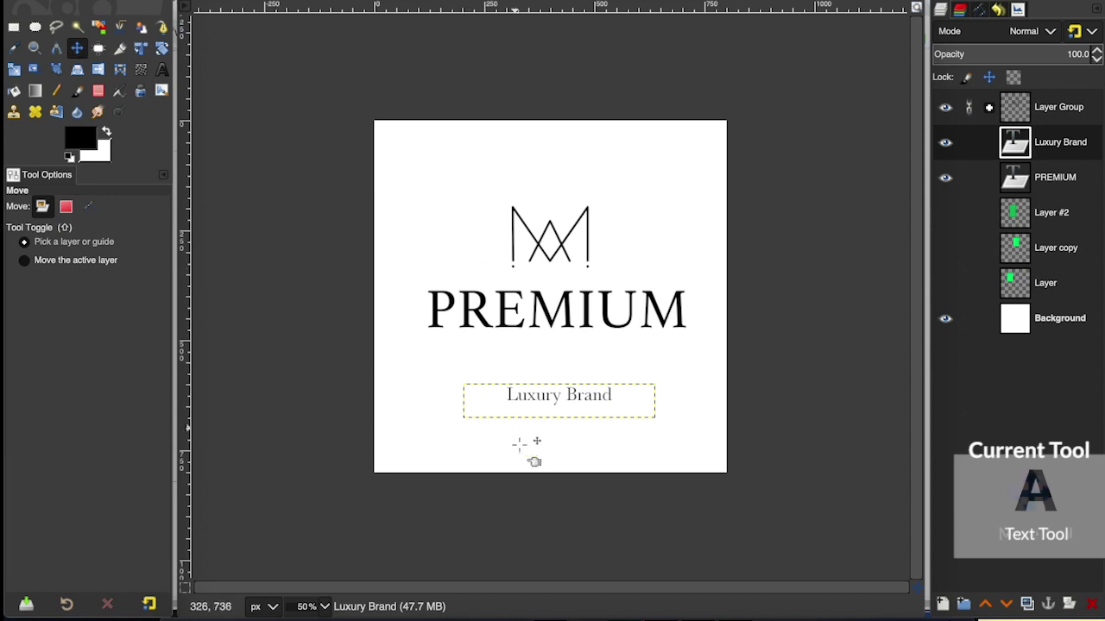
left_click_drag(540, 400, 531, 350)
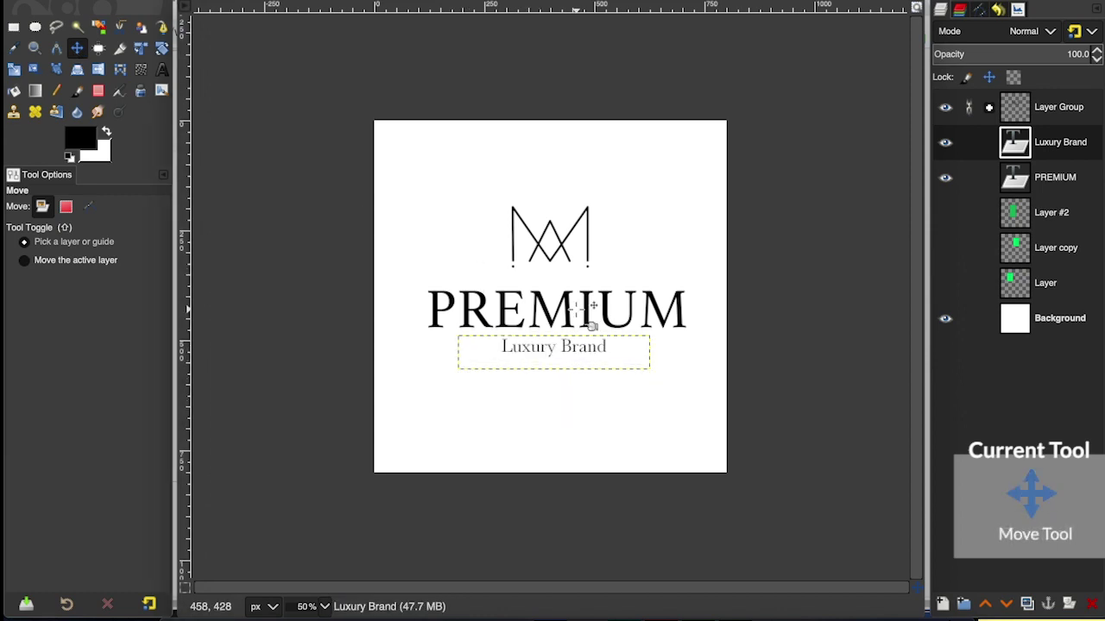
Centre the PREMIUM and Luxury Brand text layers, one after the other, horizontally on the canvas with the Align tool
left_click(1079, 179)
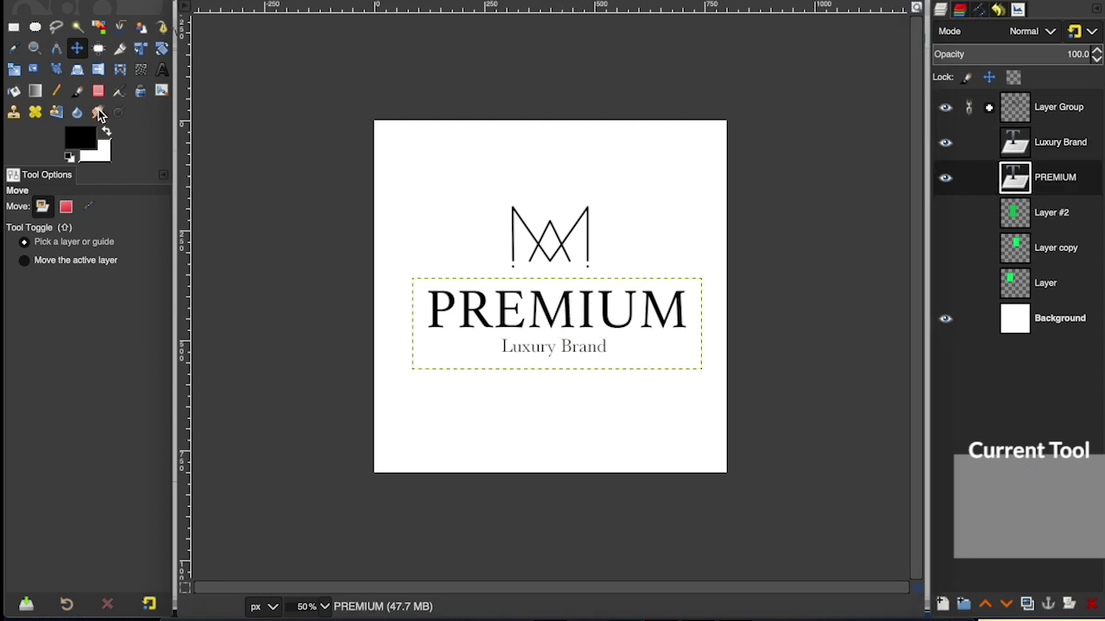
left_click(98, 48)
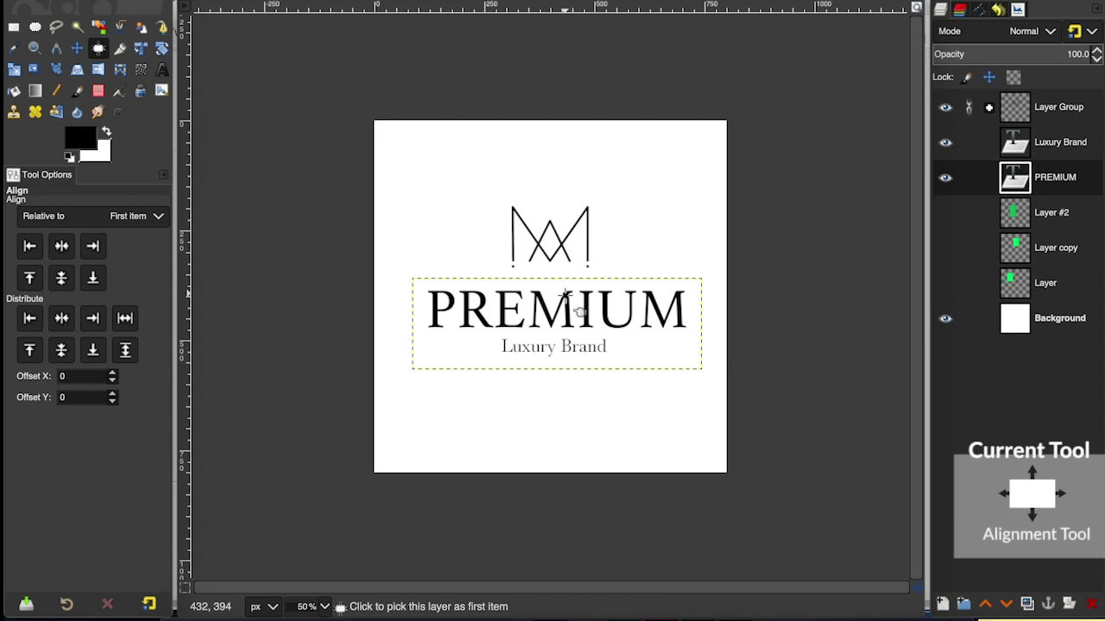
left_click(62, 249)
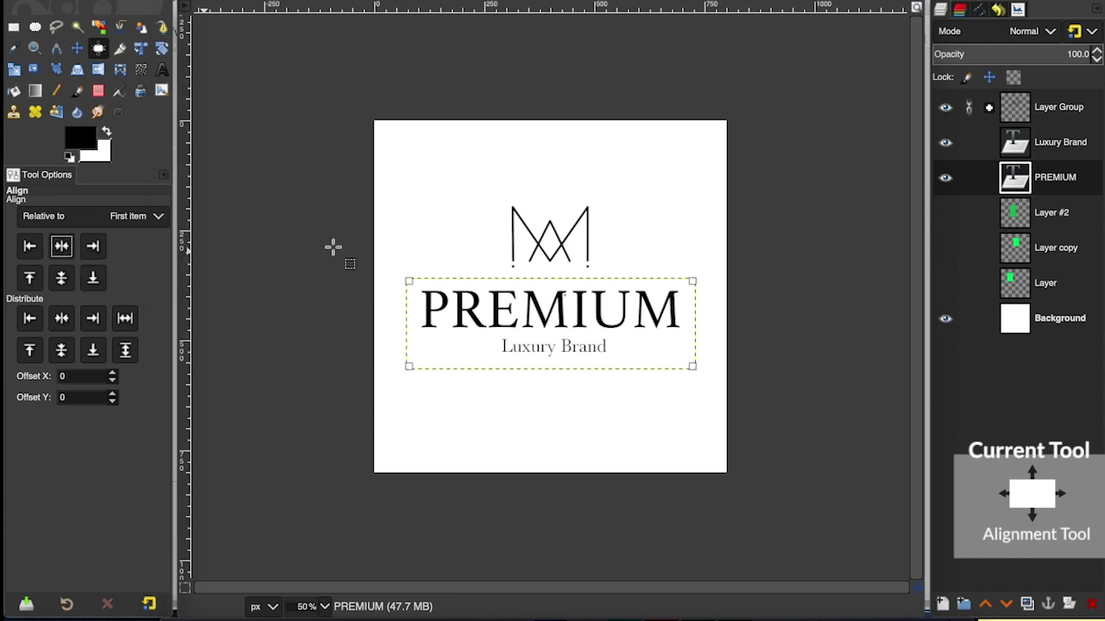
left_click(1023, 151)
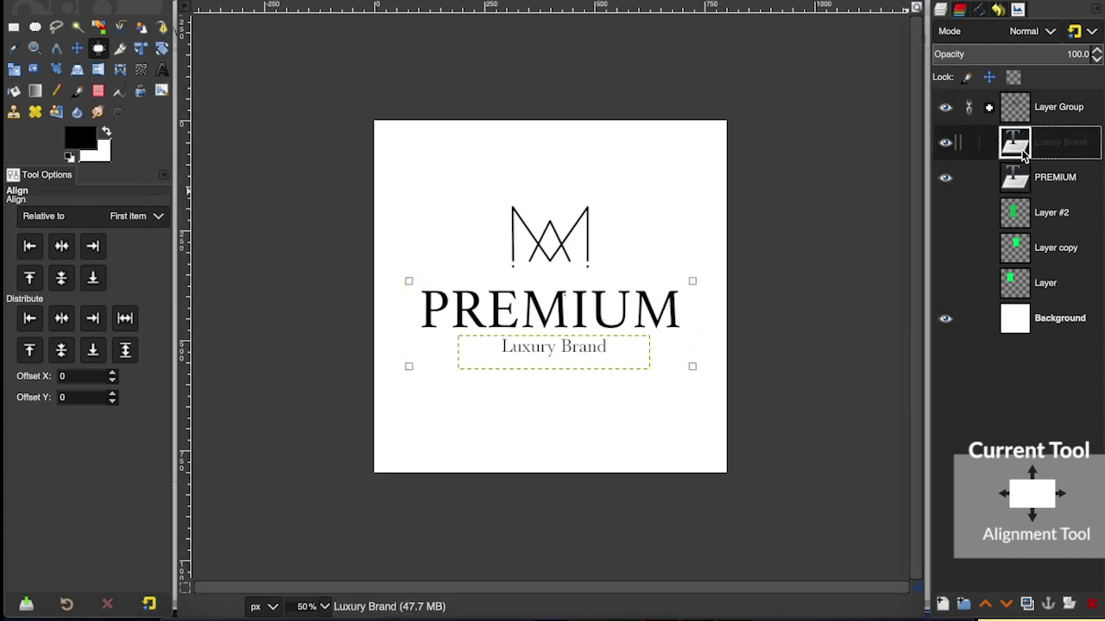
left_click(549, 365)
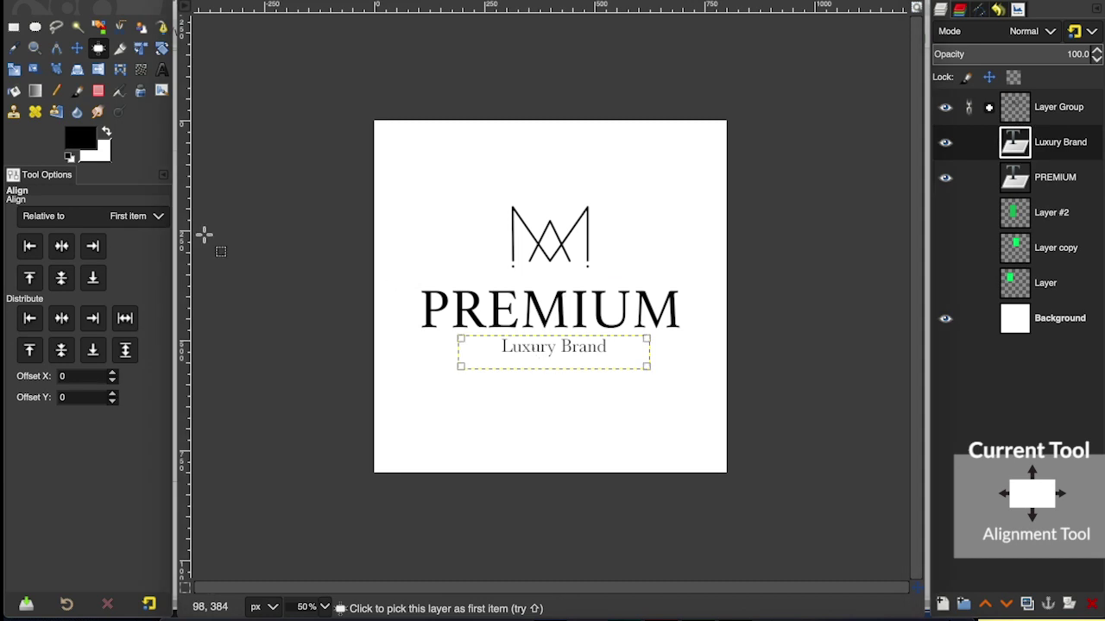
left_click(62, 247)
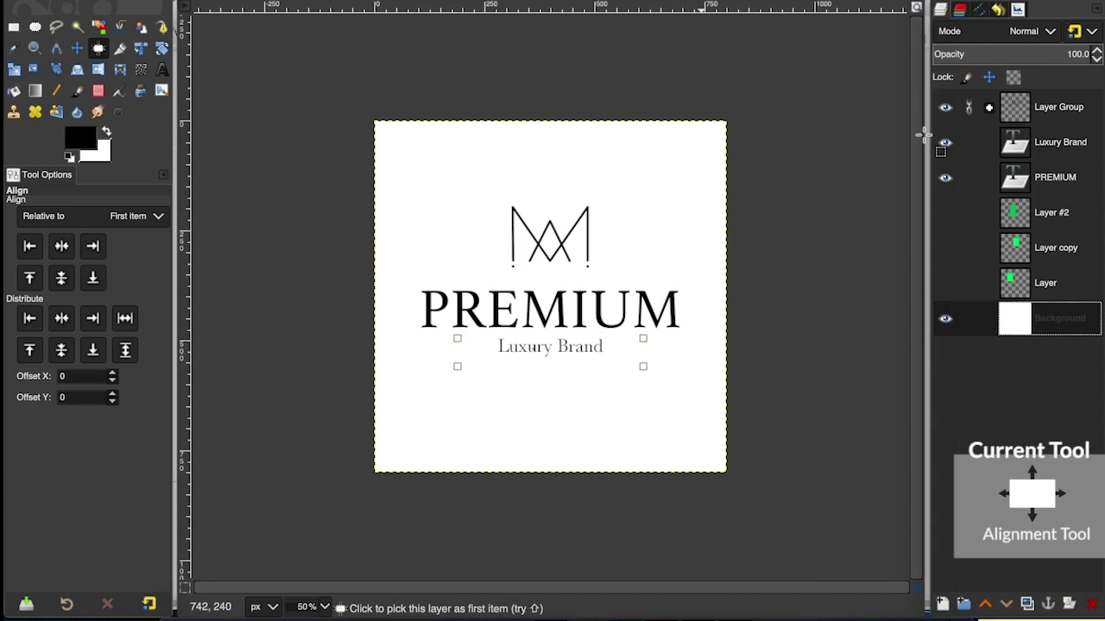
Scale the monogram's layer group down proportionally to about 166 × 132 px with the Scale tool
left_click(1042, 119)
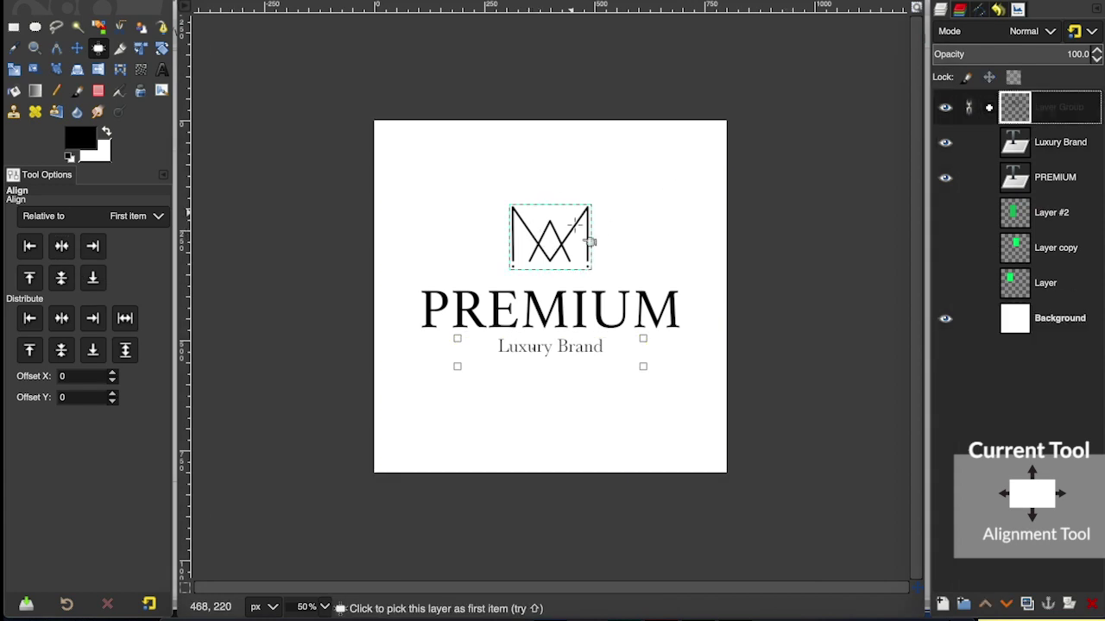
left_click(14, 69)
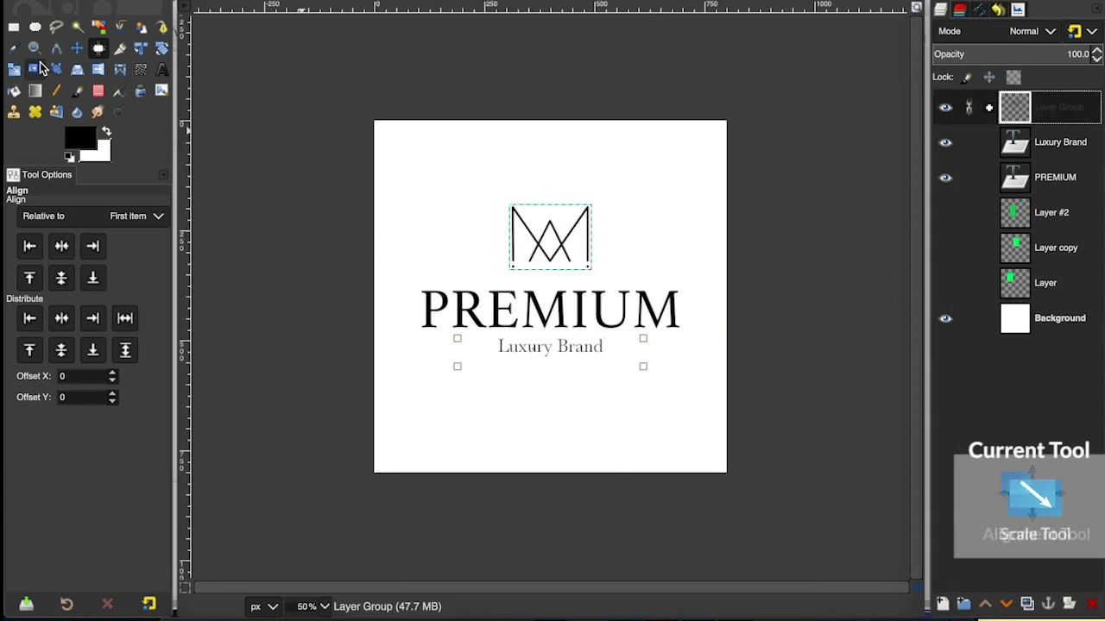
left_click(589, 257)
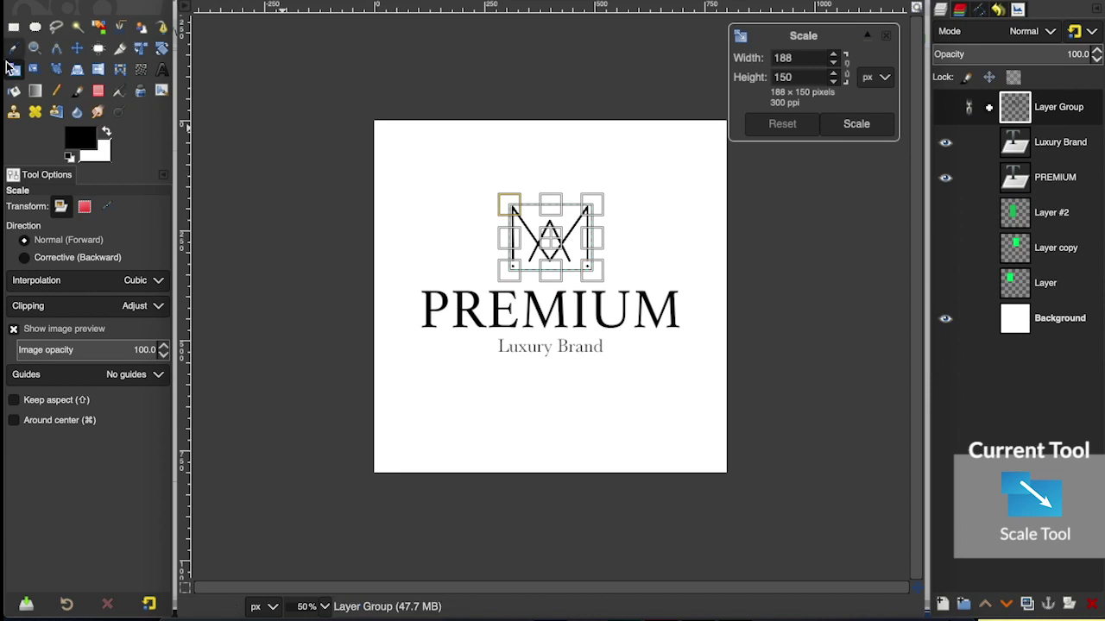
left_click_drag(511, 208, 522, 215)
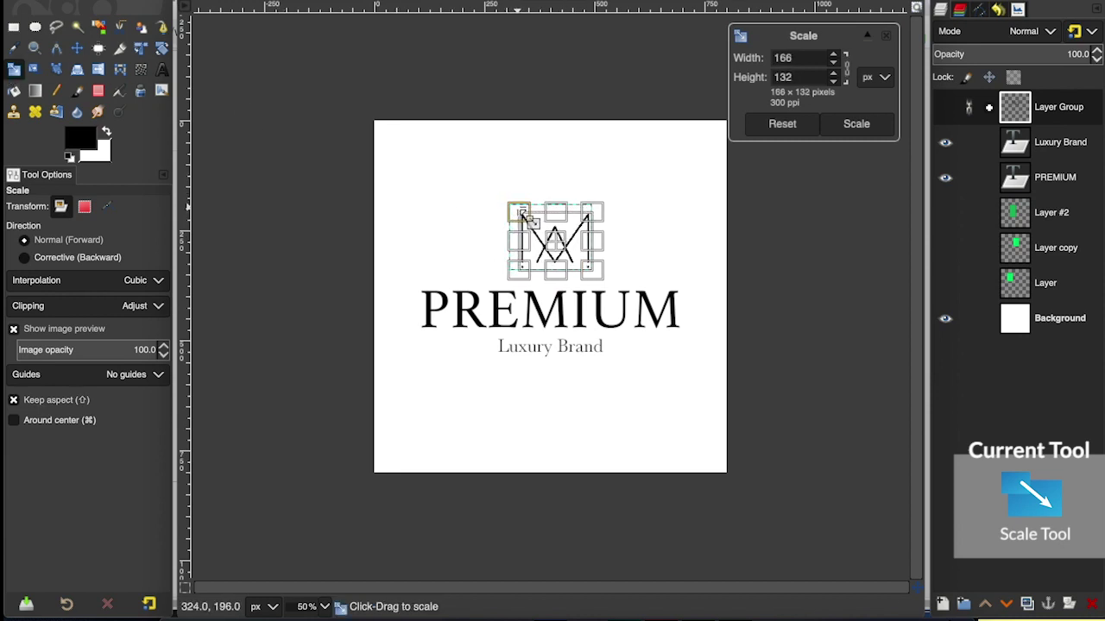
left_click(855, 126)
Move the monogram's layer group down to just above PREMIUM, and centre it horizontally on the canvas with the Align tool
key("m")
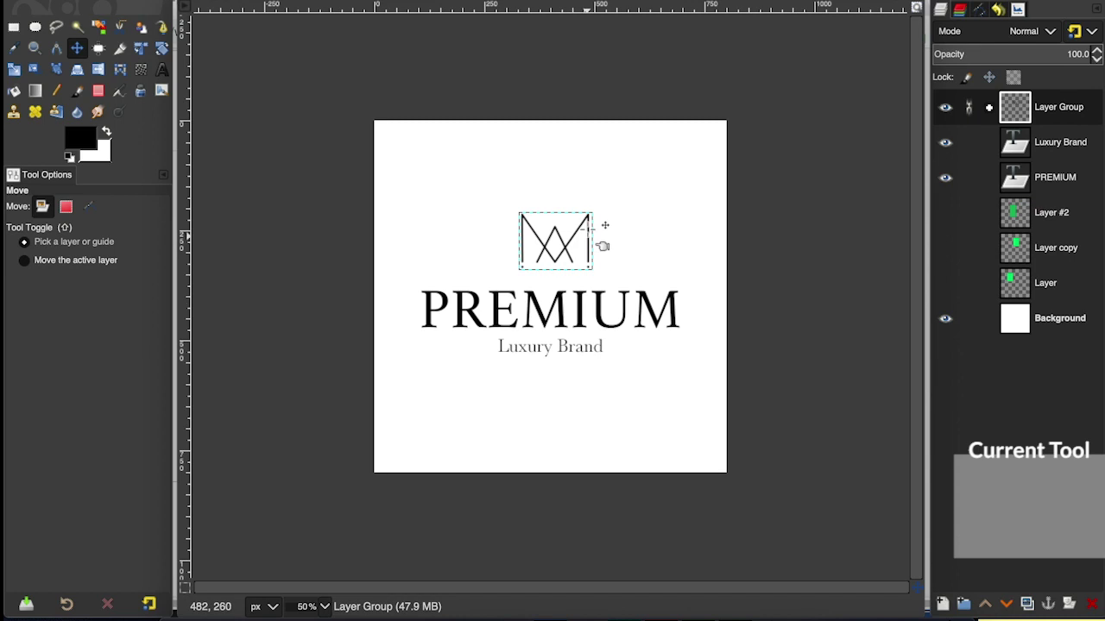
left_click_drag(606, 215, 602, 229)
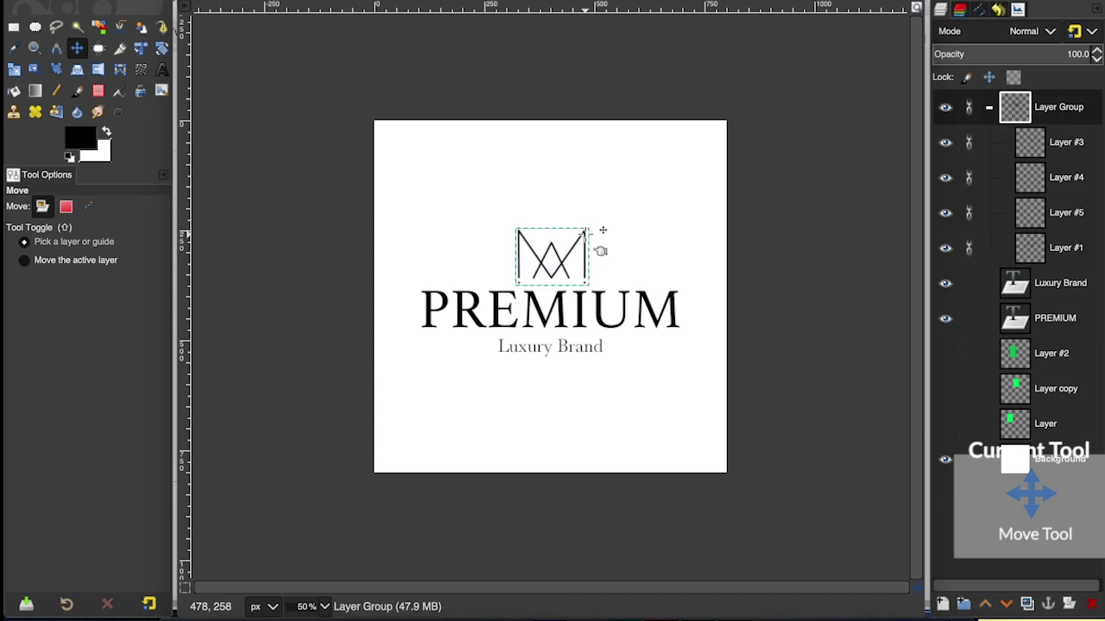
left_click(99, 49)
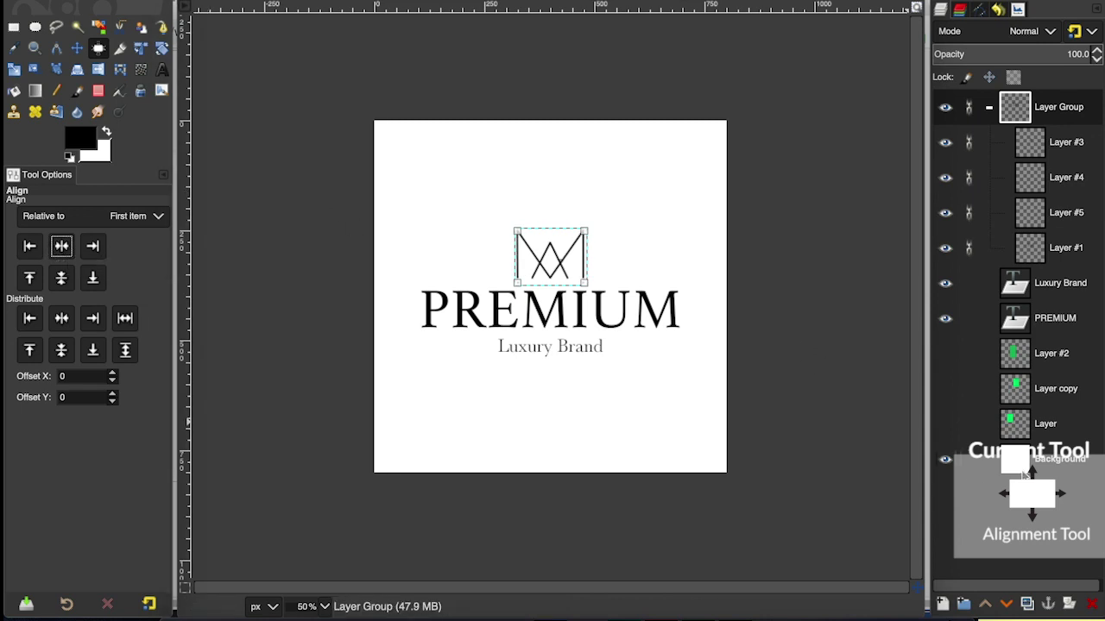
left_click(1037, 474)
left_click(77, 48)
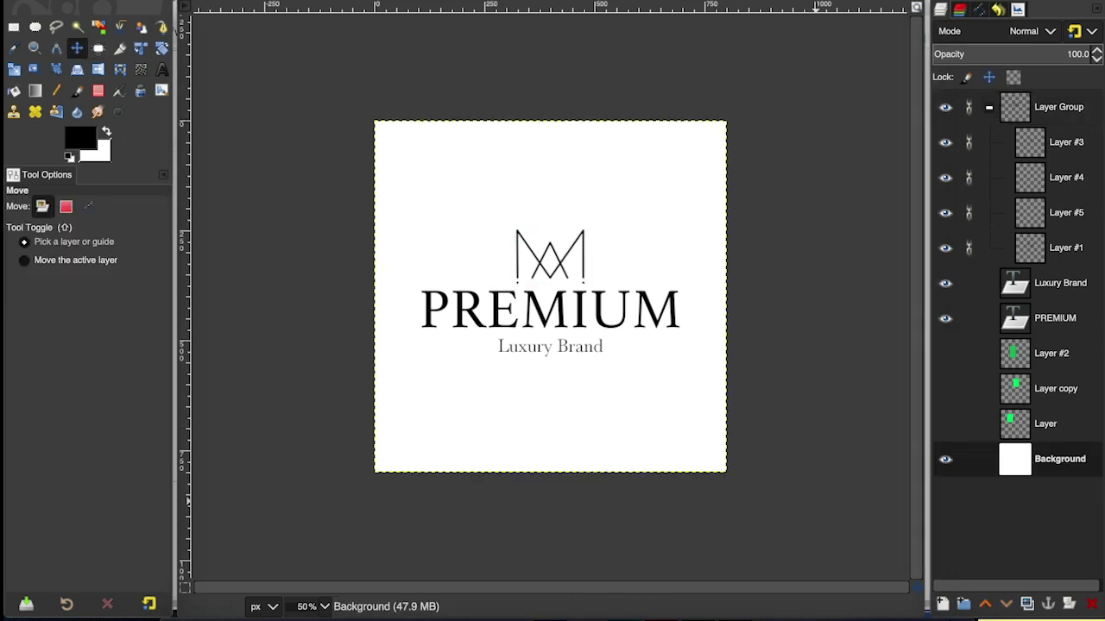